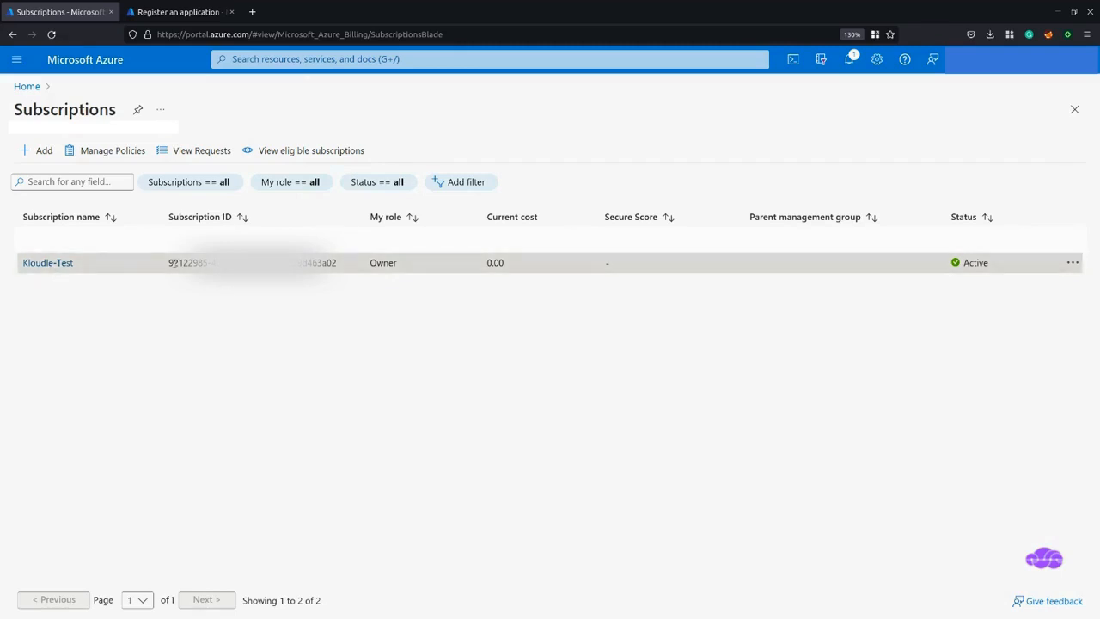
- Highlight the Kloudle-Test subscription ID, and register an application named kloudle-app-readonly
drag(170, 262, 341, 265)
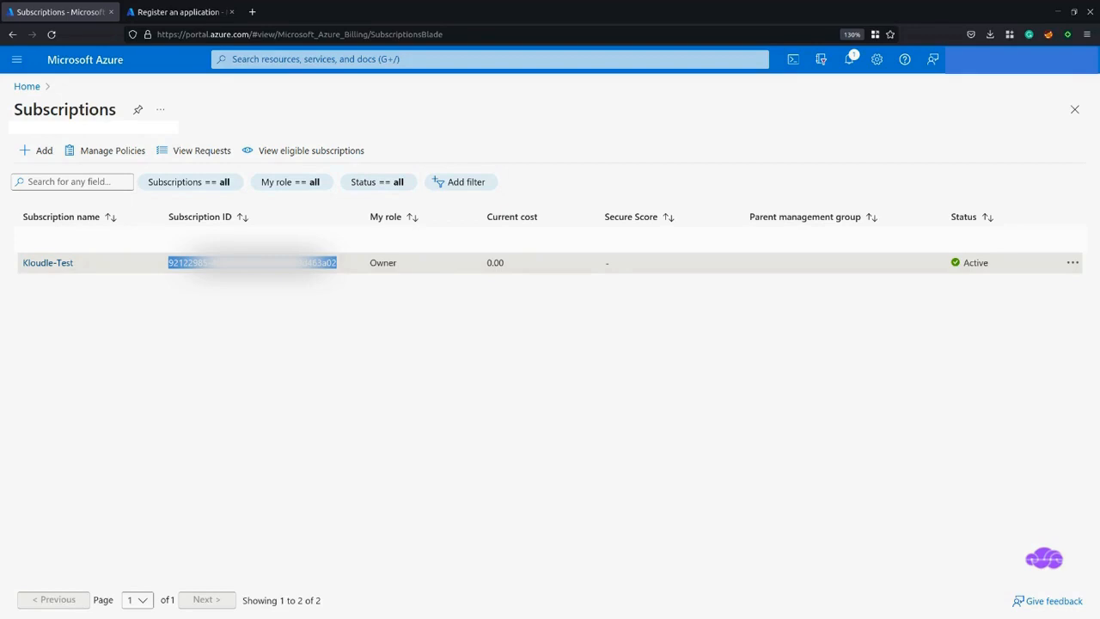
key(ctrl+Tab)
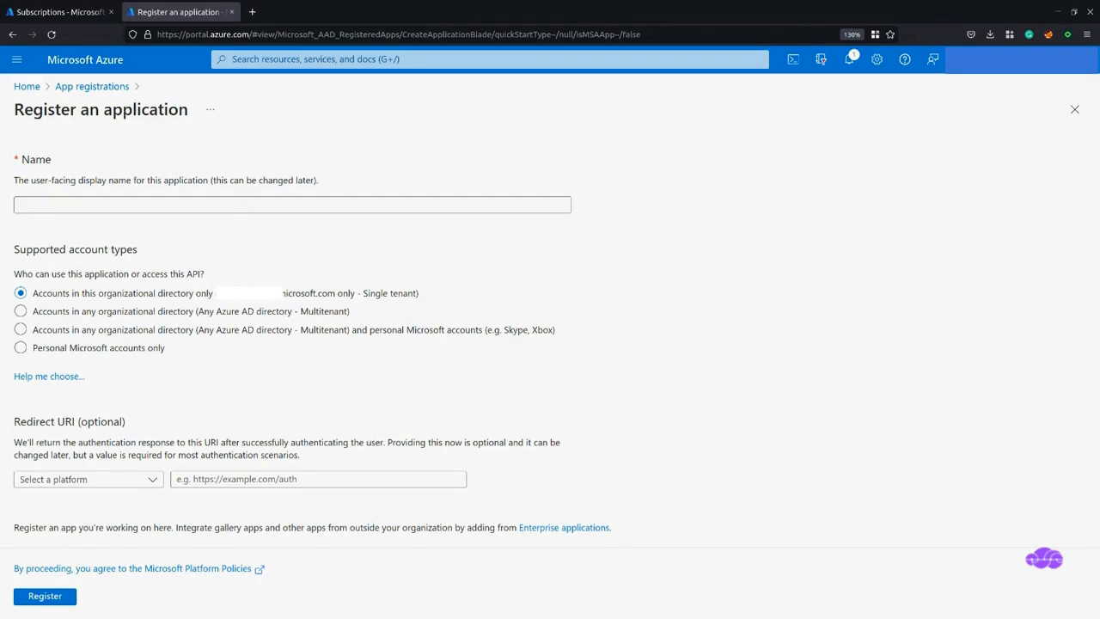
click(54, 204)
text(kloudle-app-readonly)
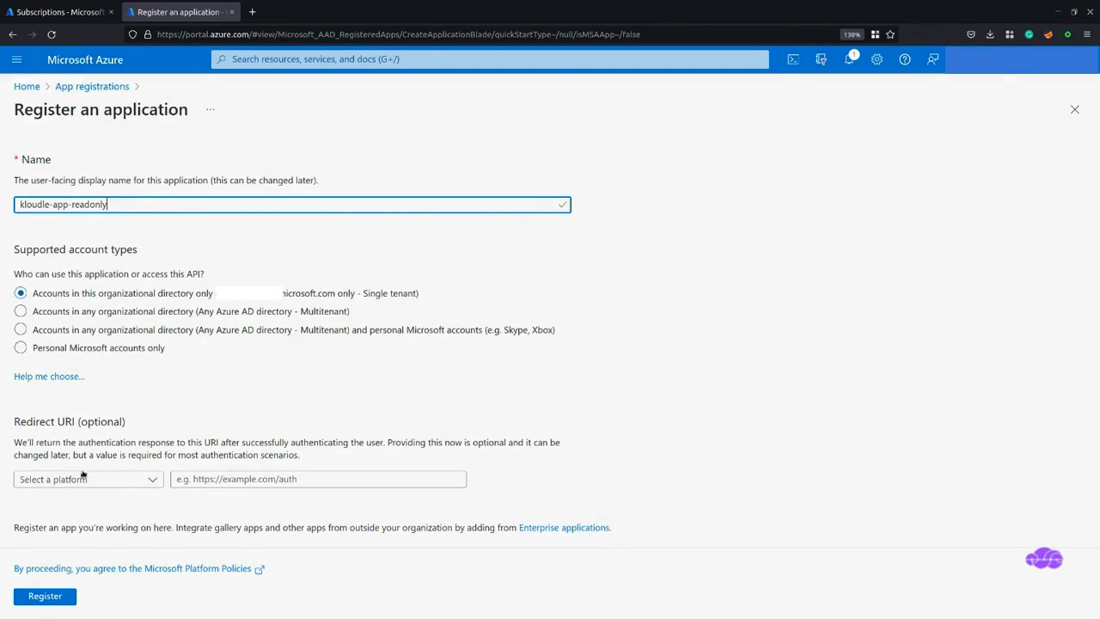
click(45, 596)
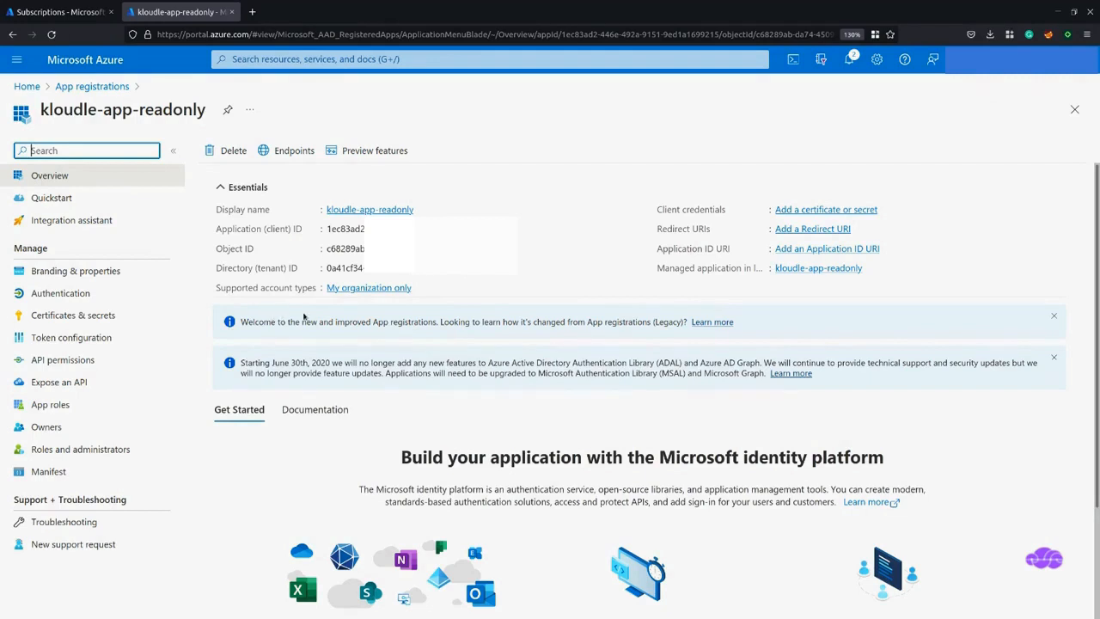
click(519, 243)
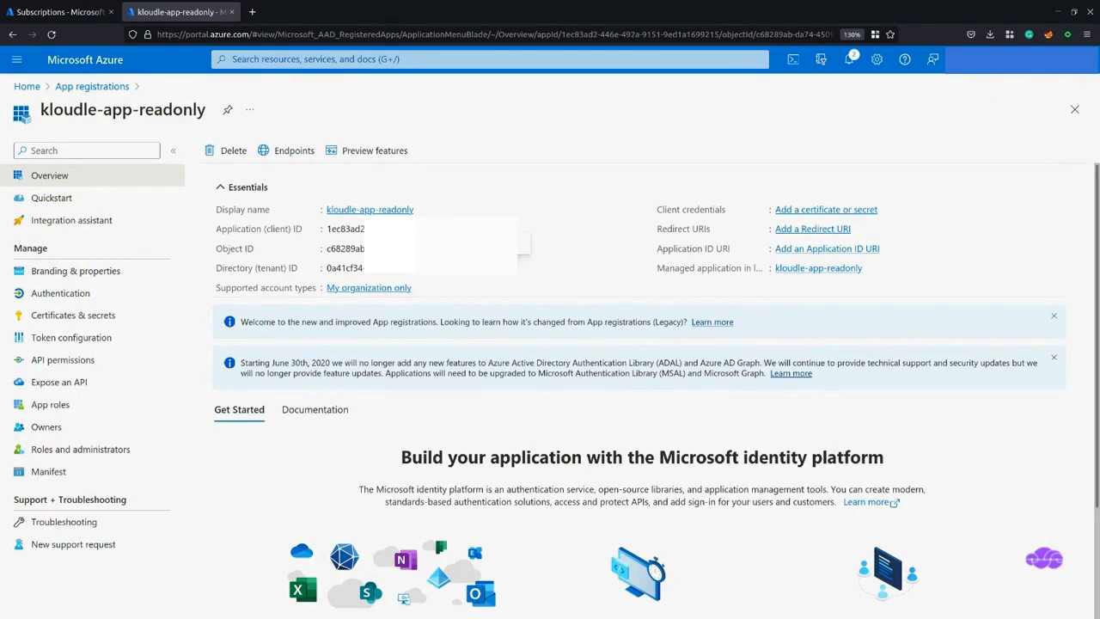
- Create a client secret for the application with description kloudle-app-secret and a 12-month expiry, and copy its value
click(77, 319)
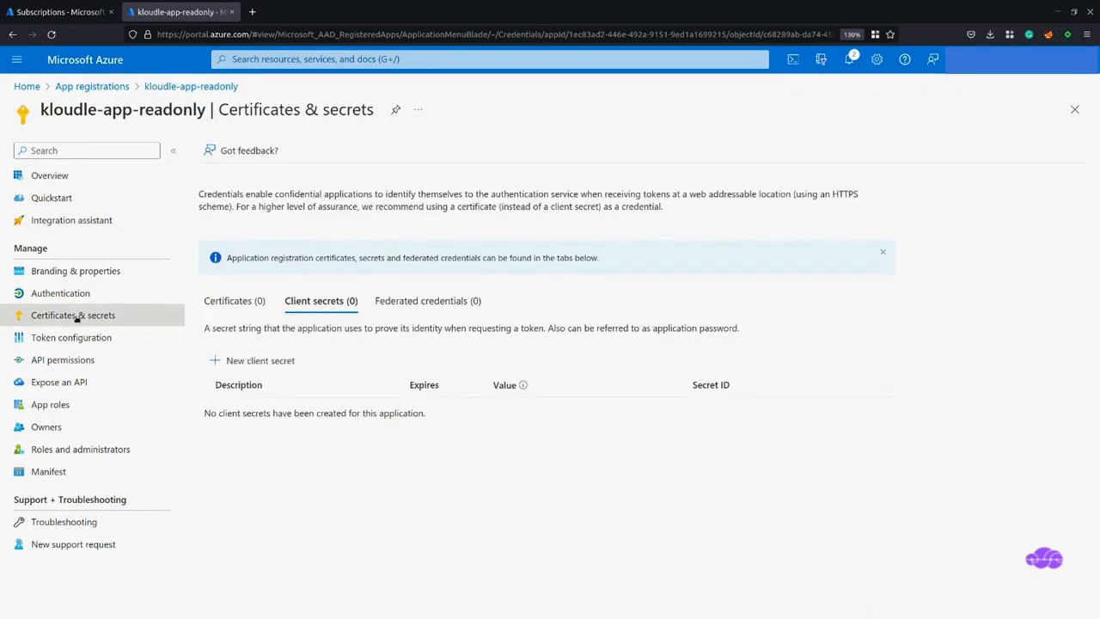
click(236, 360)
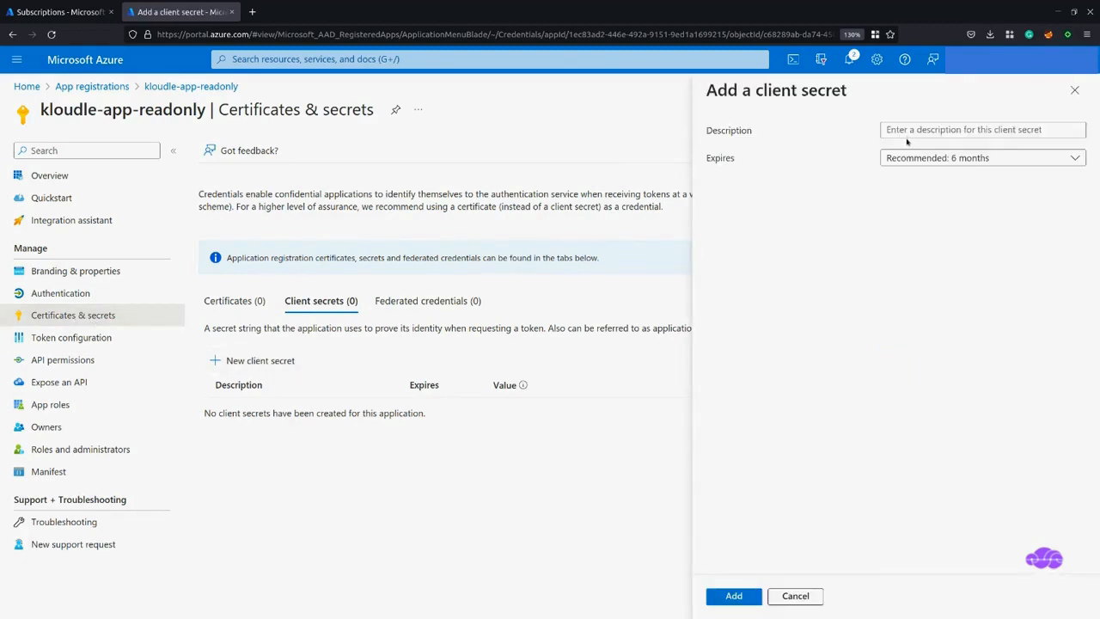
click(909, 130)
text(kloudle-app-secret)
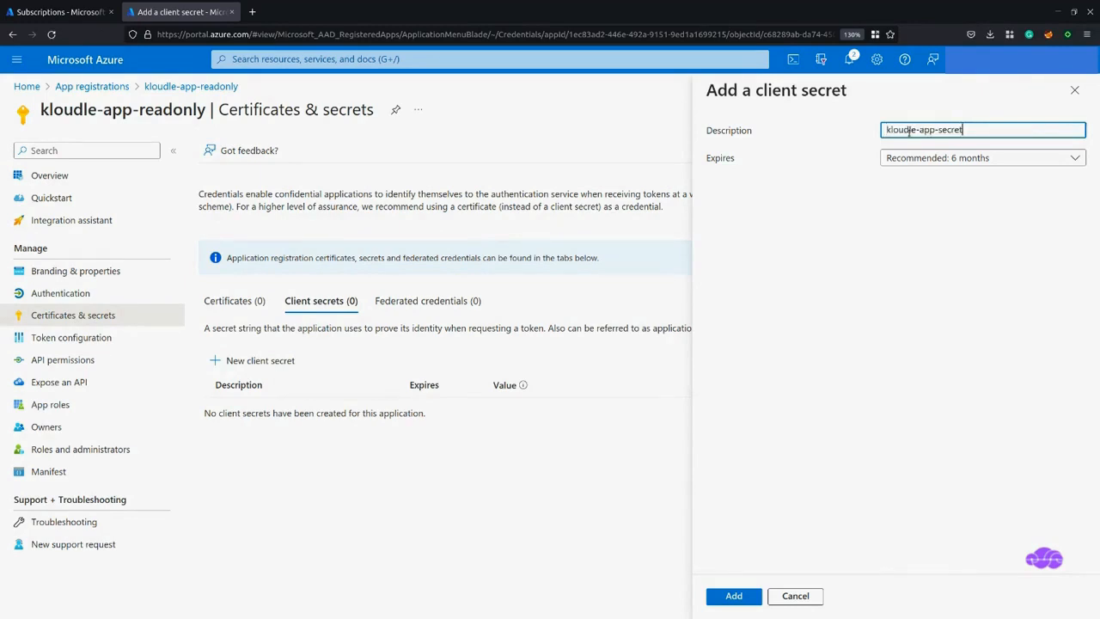
click(969, 161)
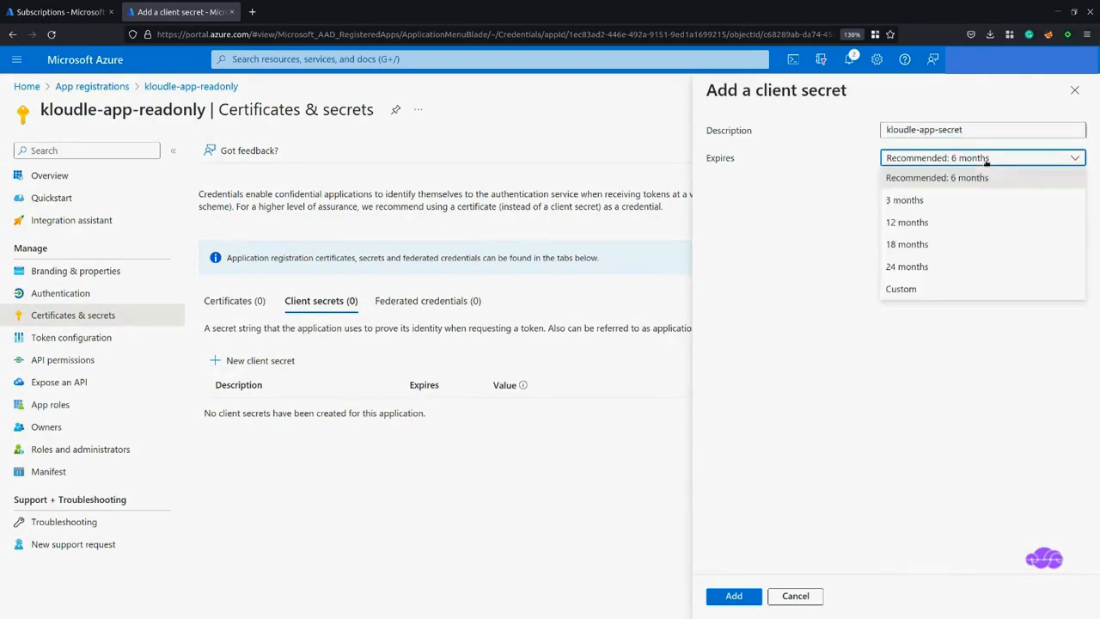
click(928, 222)
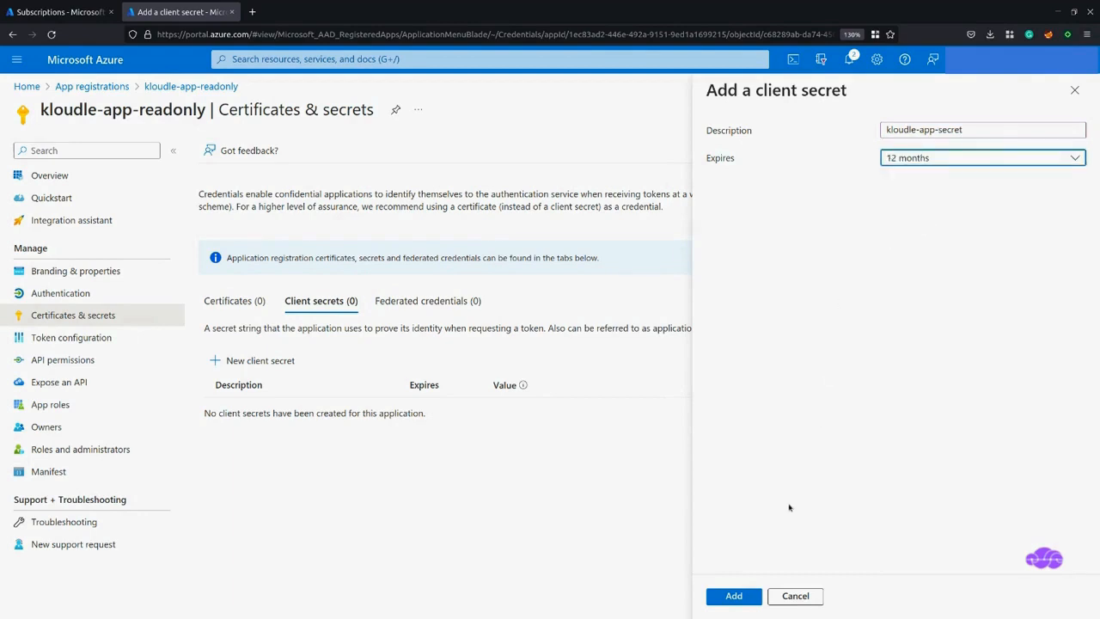
click(732, 595)
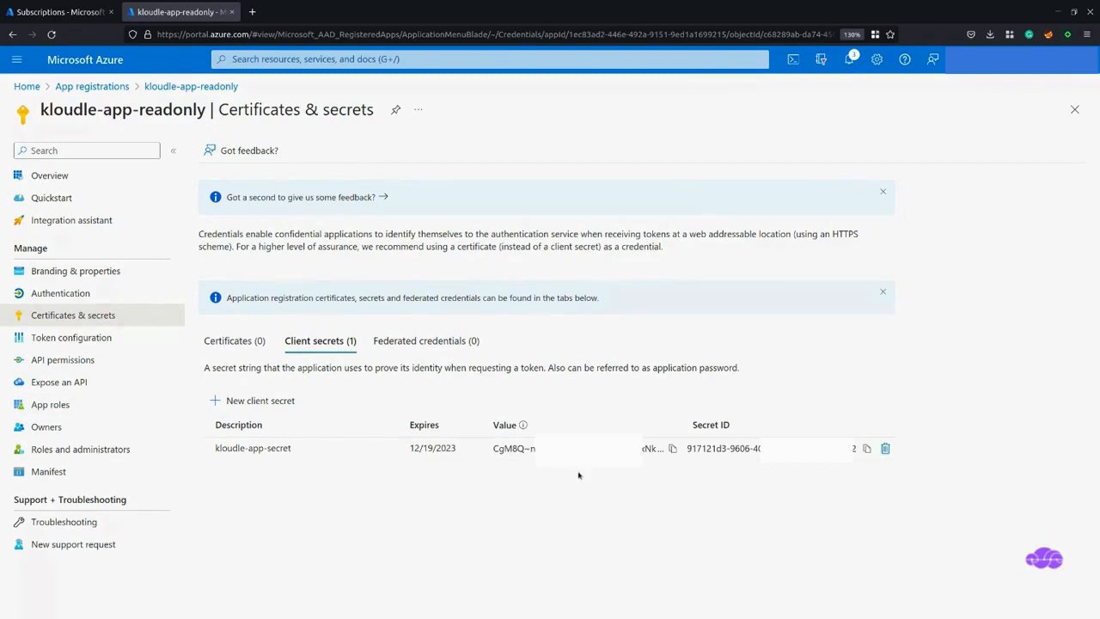
click(674, 448)
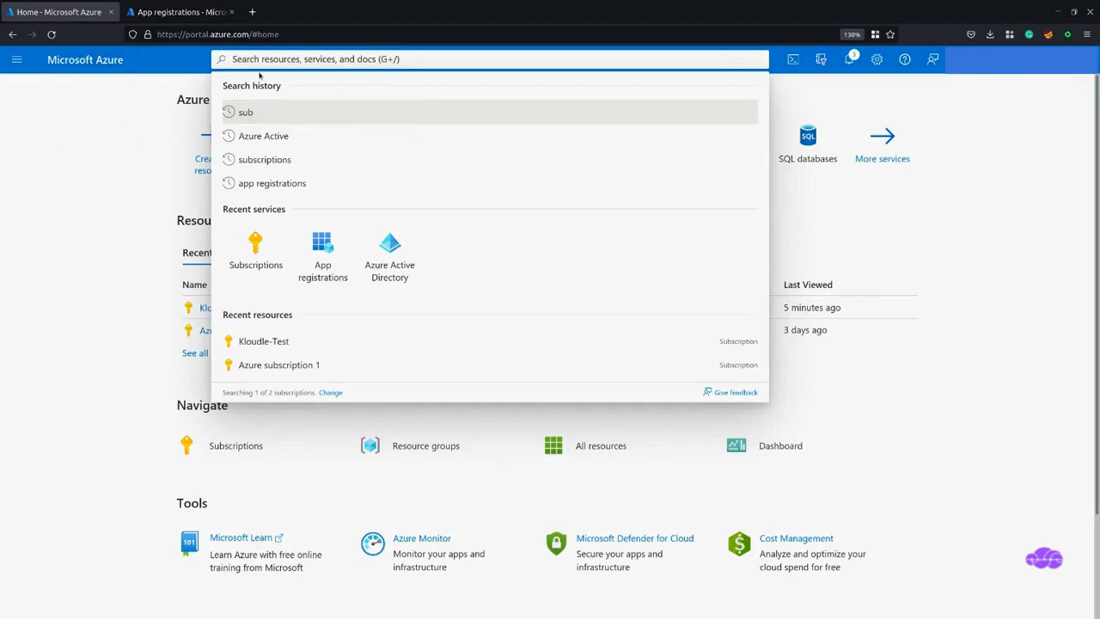
- Find the portal's Subscriptions service and open the access control (IAM) page of the Kloudle-Test subscription
text(st)
key(BackSpace)
text(ubscr)
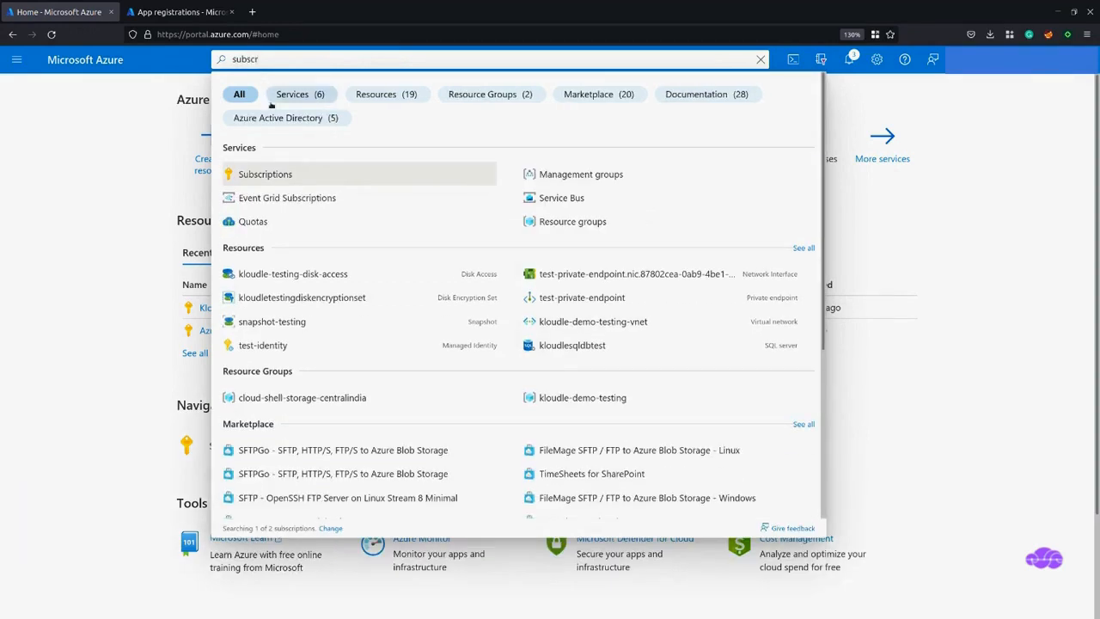
click(277, 179)
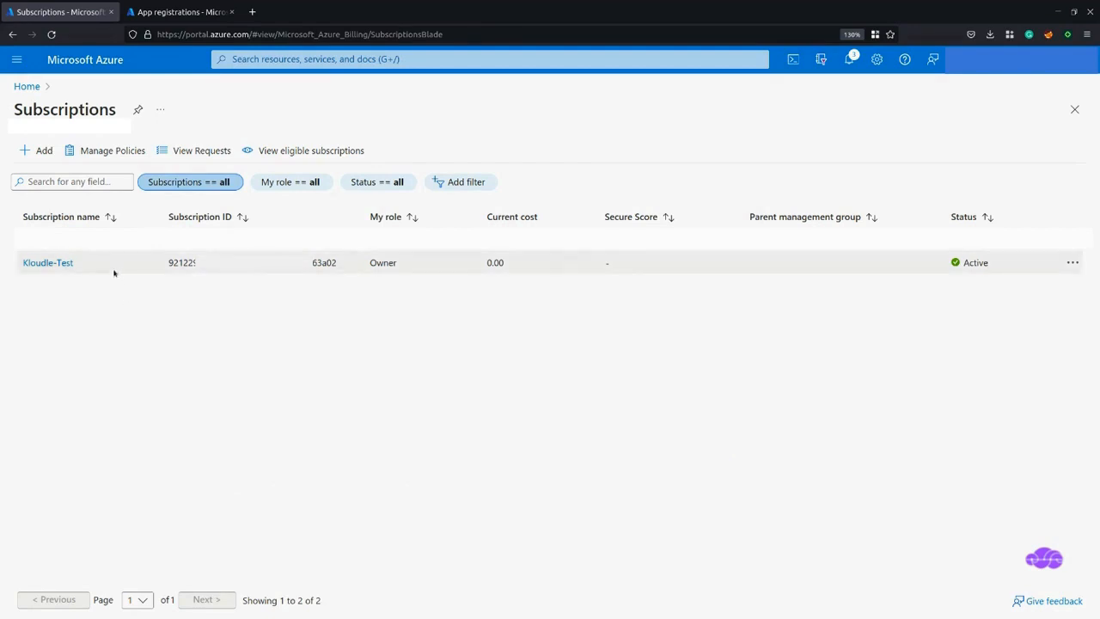
click(61, 263)
click(268, 225)
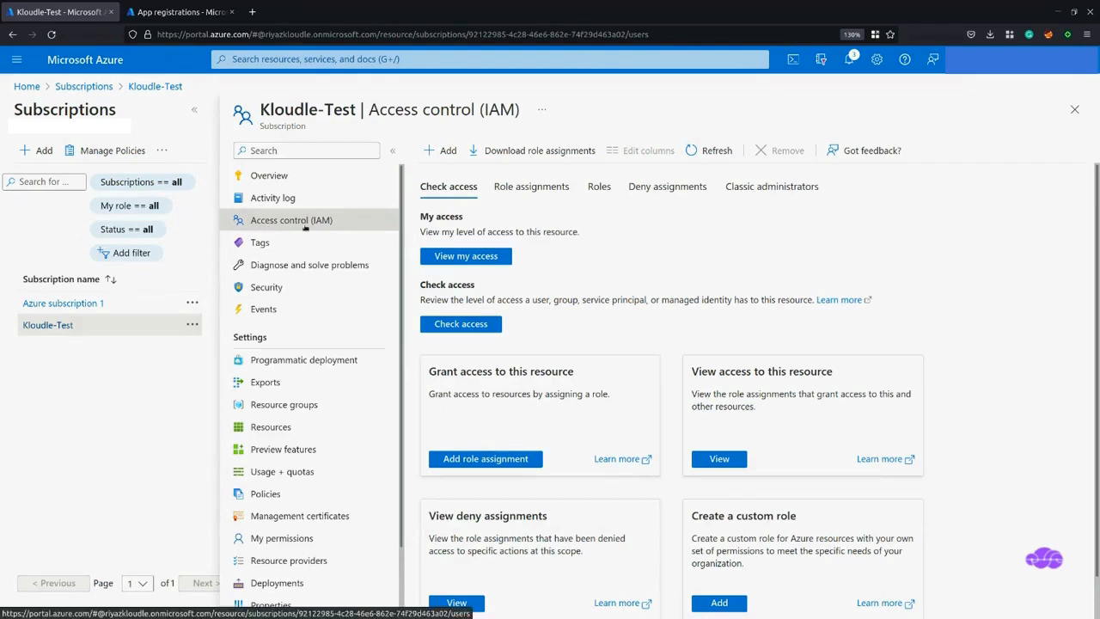
- Start a new role assignment on the Kloudle-Test subscription and choose the Reader role
click(445, 155)
click(449, 176)
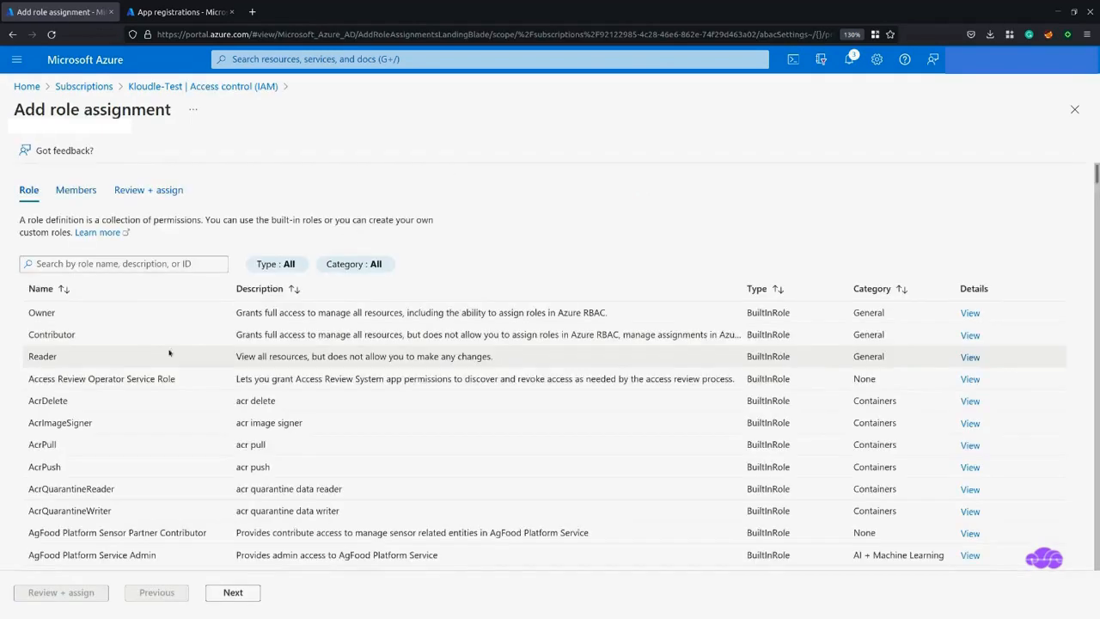
click(43, 359)
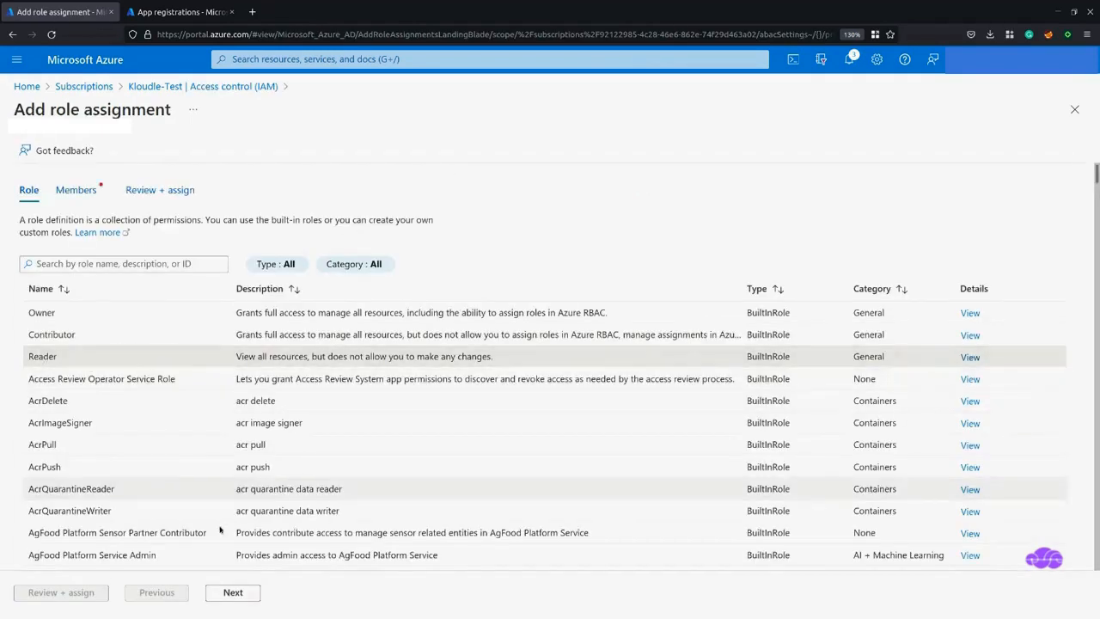
click(233, 592)
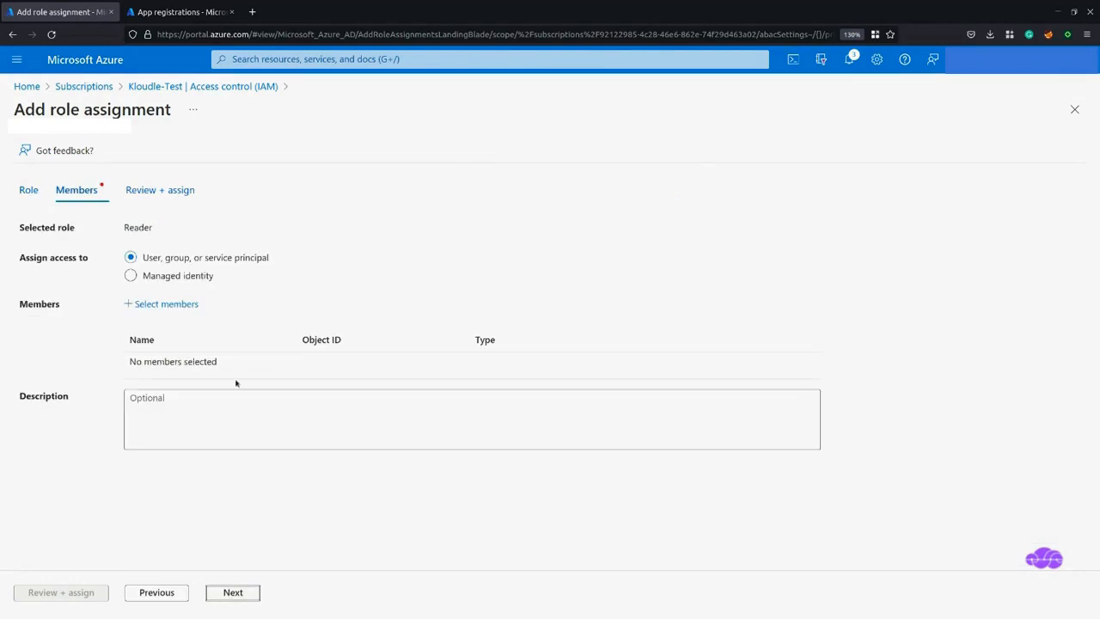
- Search members for "kloudle" and select the kloudle-app-readonly application for the Reader role
click(171, 304)
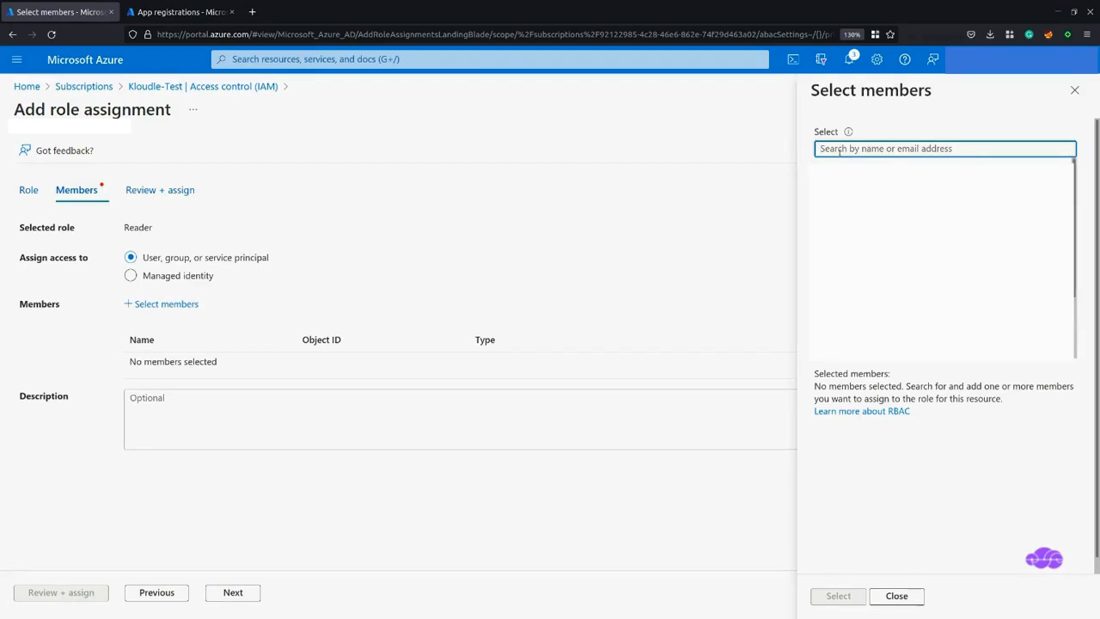
text(kloudle)
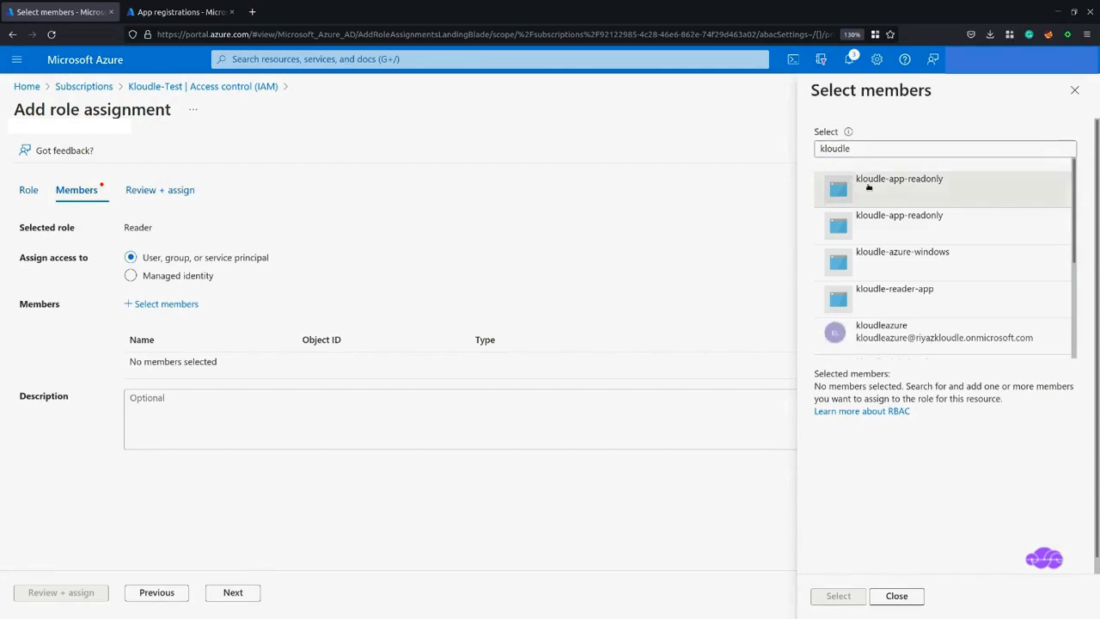
click(875, 182)
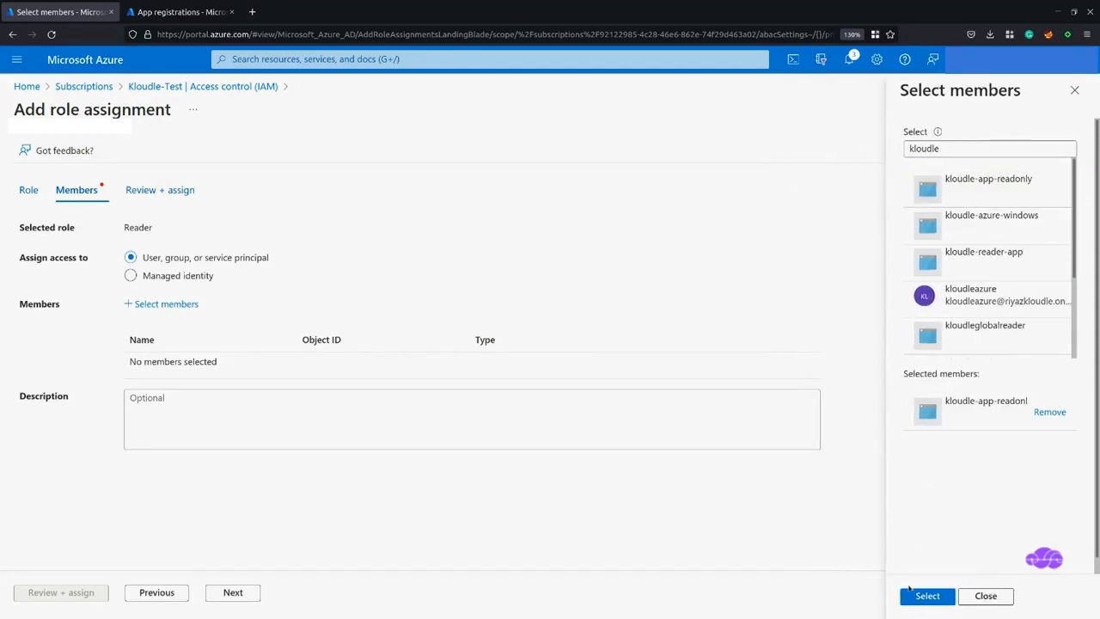
click(932, 596)
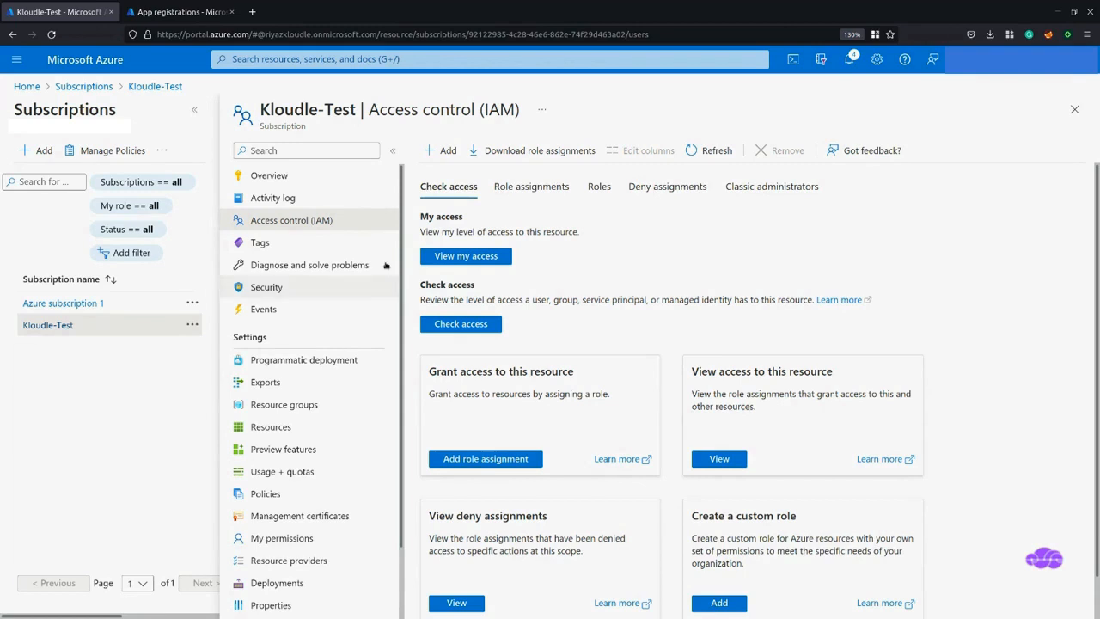
- Start another role assignment on Kloudle-Test, search roles for "reader and access" and choose Reader and Data Access
click(443, 152)
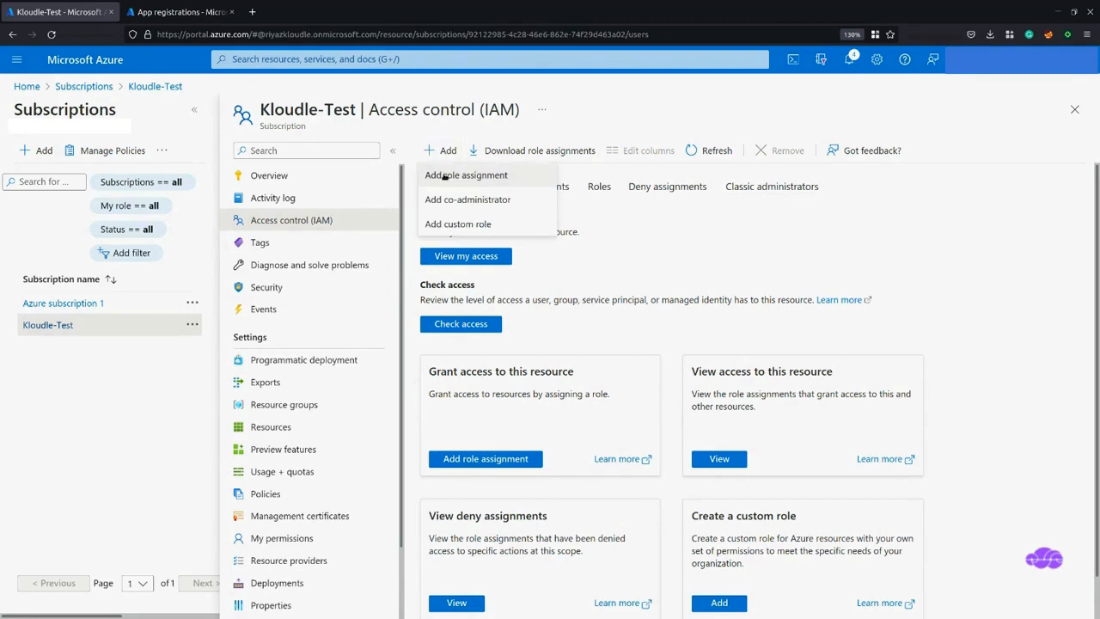
click(438, 175)
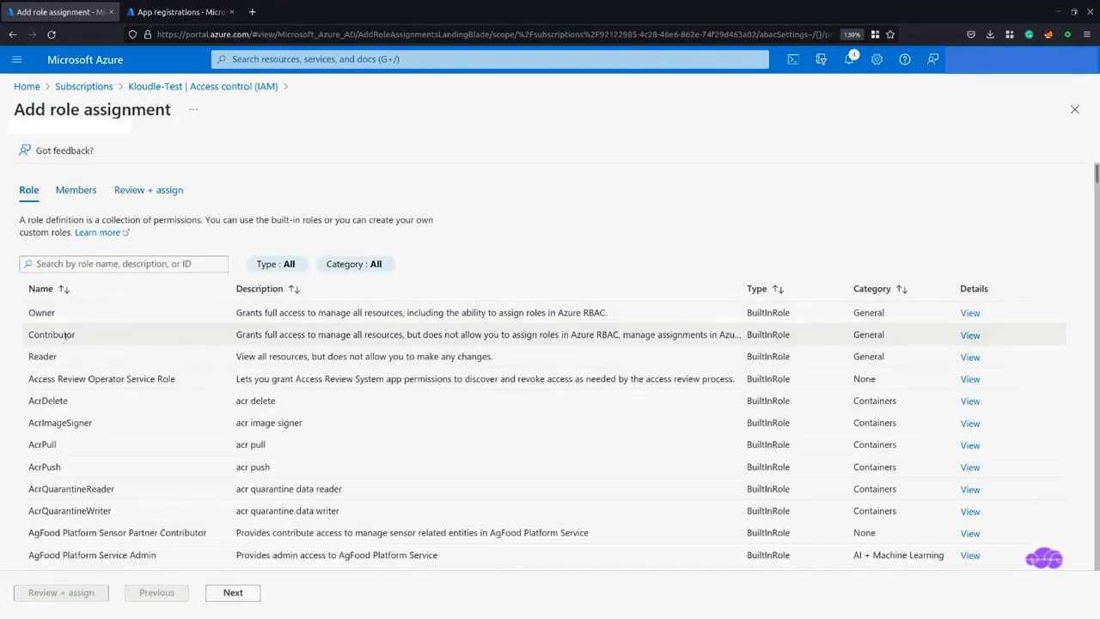
click(86, 263)
text(reader and access)
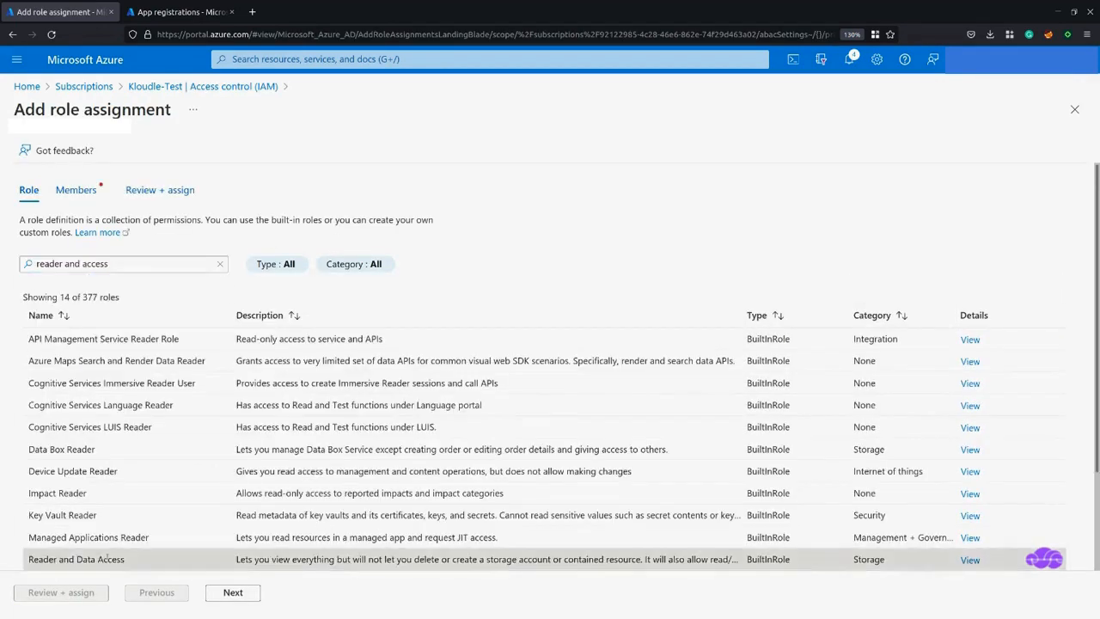
click(232, 593)
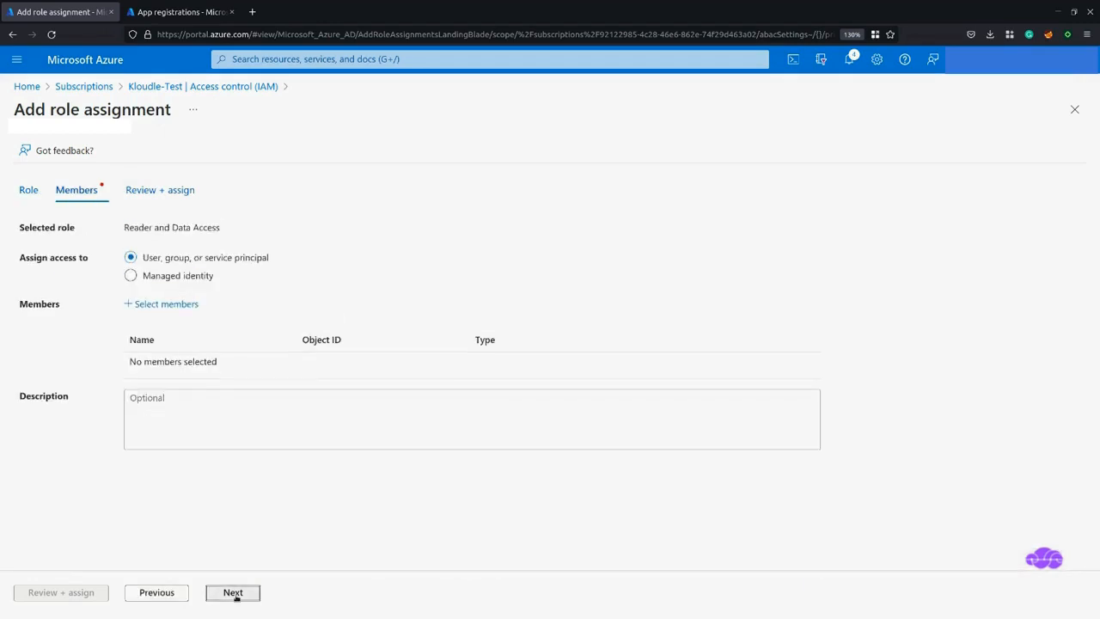
- Add kloudle-app-readonly as the member and complete the Reader and Data Access role assignment
click(167, 304)
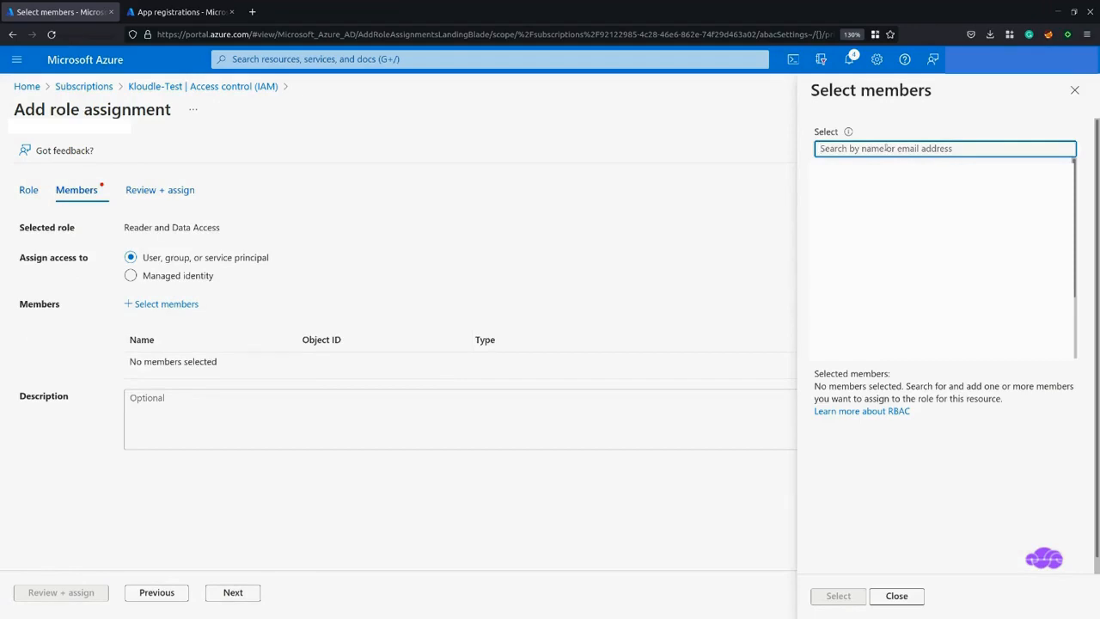
text(kloudle)
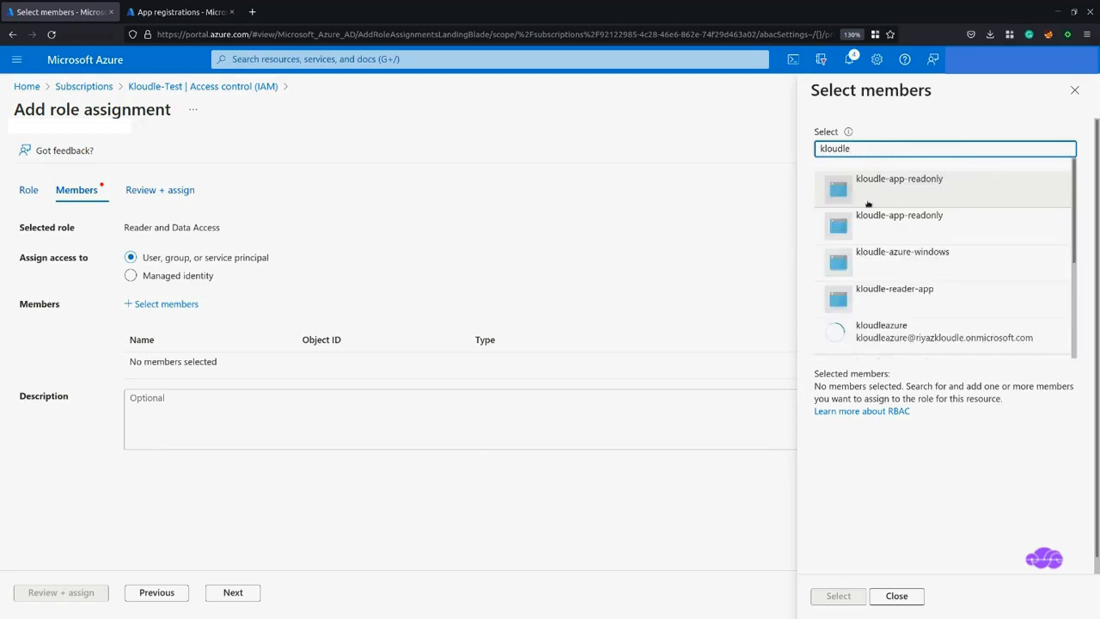
click(879, 196)
click(851, 596)
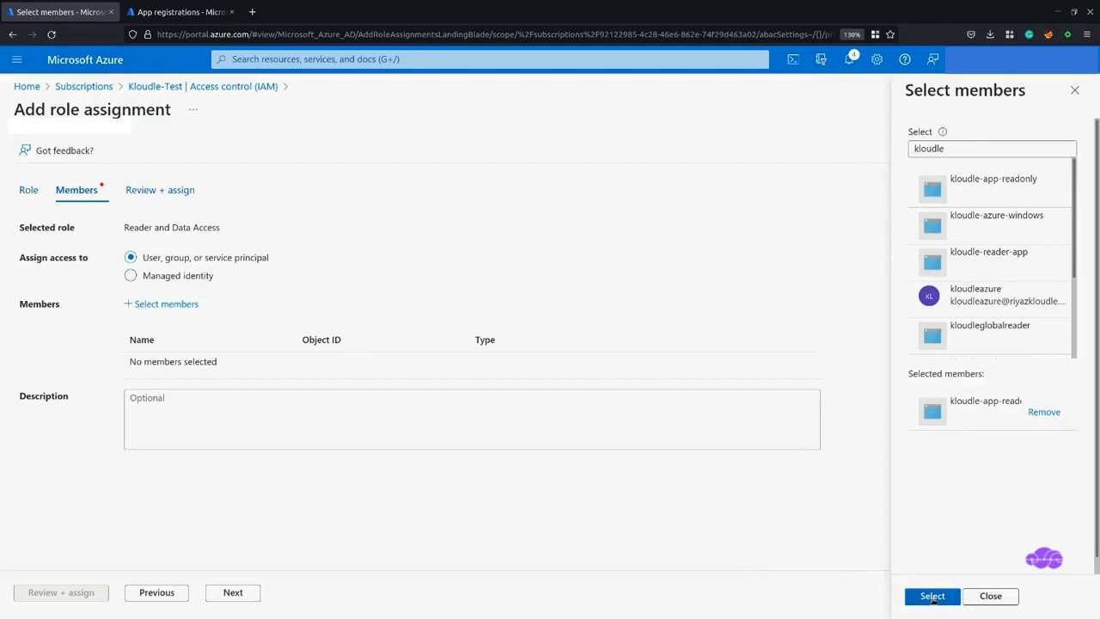
click(928, 596)
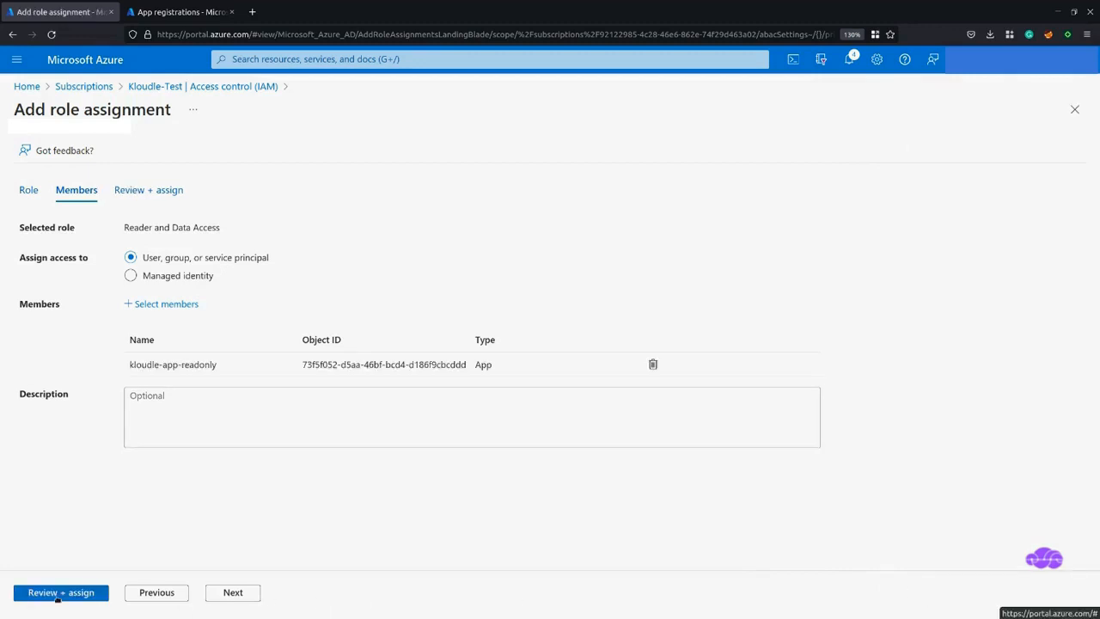
click(64, 595)
click(62, 593)
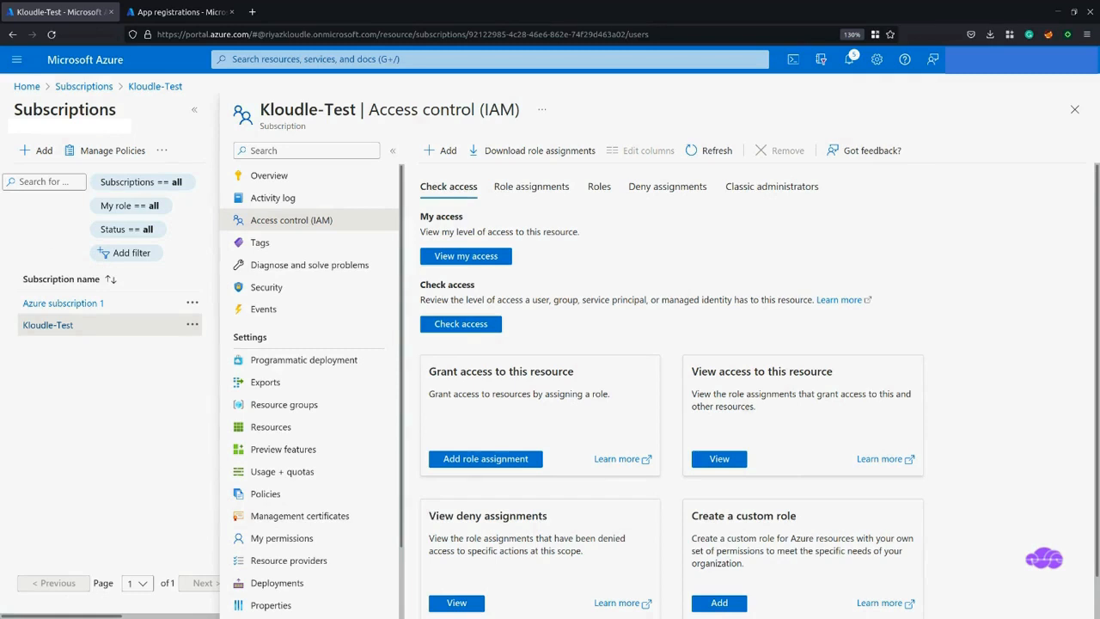
- Start a new role assignment on Kloudle-Test, search roles for "security reader" and choose Security Reader
click(445, 151)
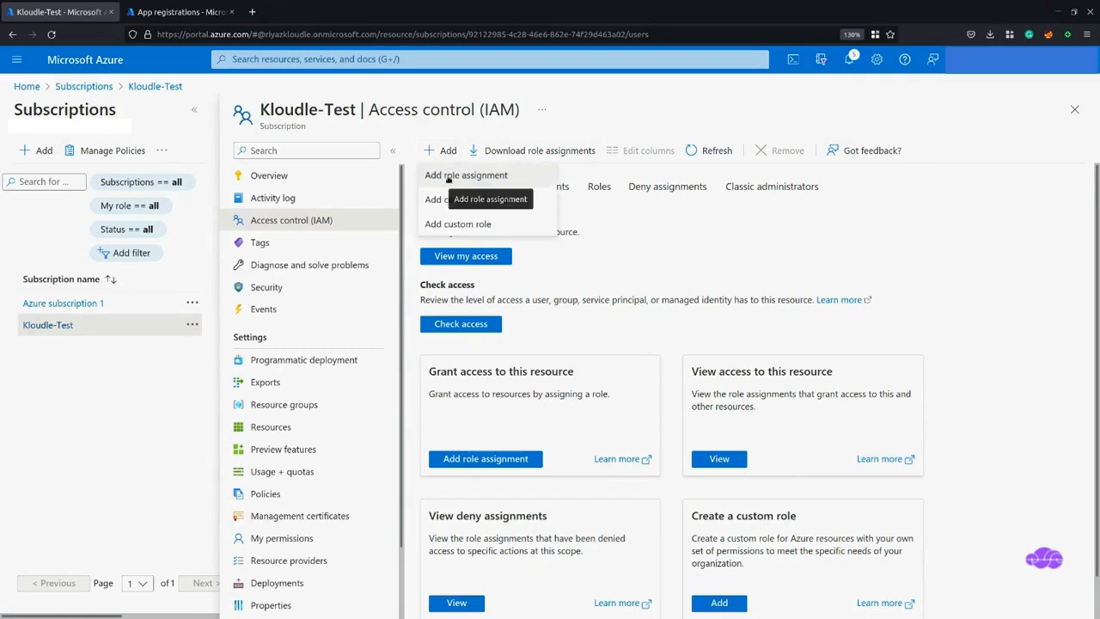
click(448, 176)
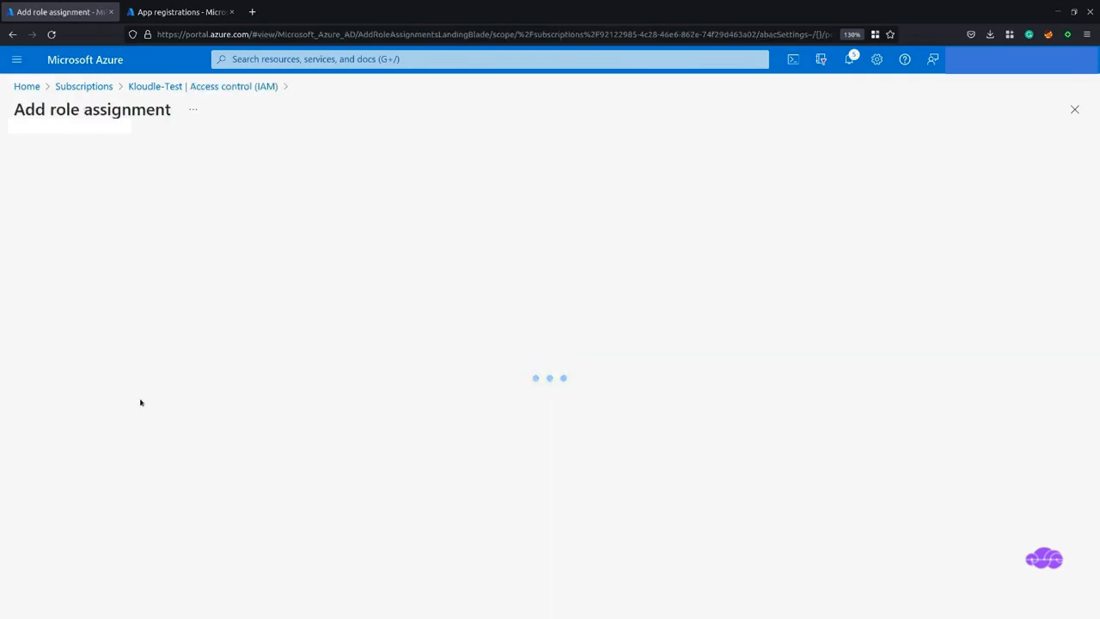
click(86, 264)
text(security reader)
click(76, 364)
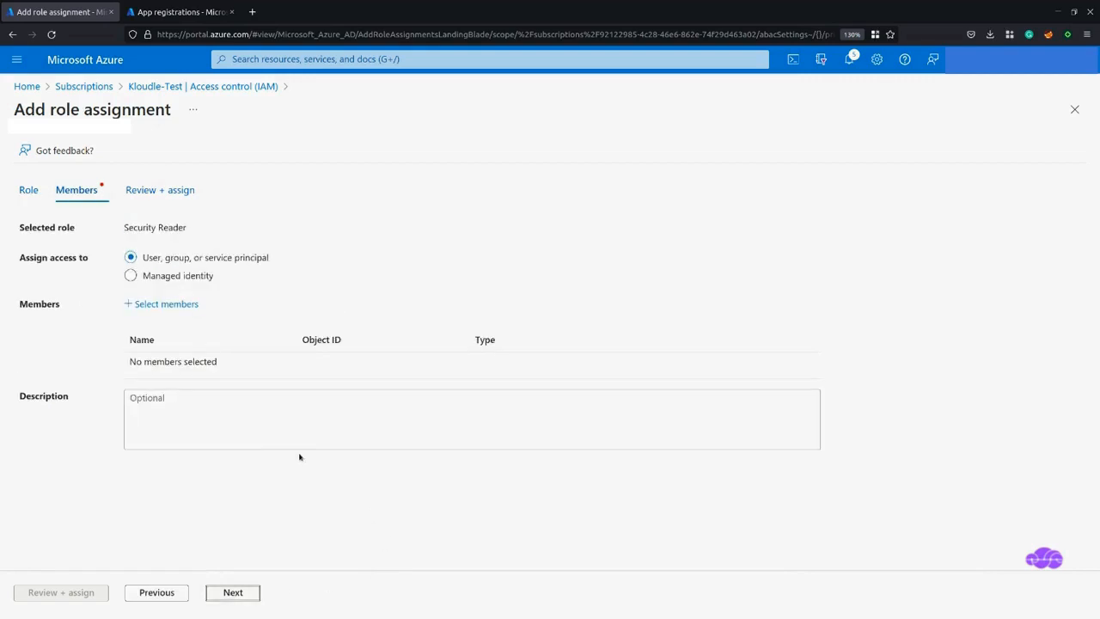
- Add kloudle-app-readonly as the member and complete the Security Reader role assignment
click(144, 304)
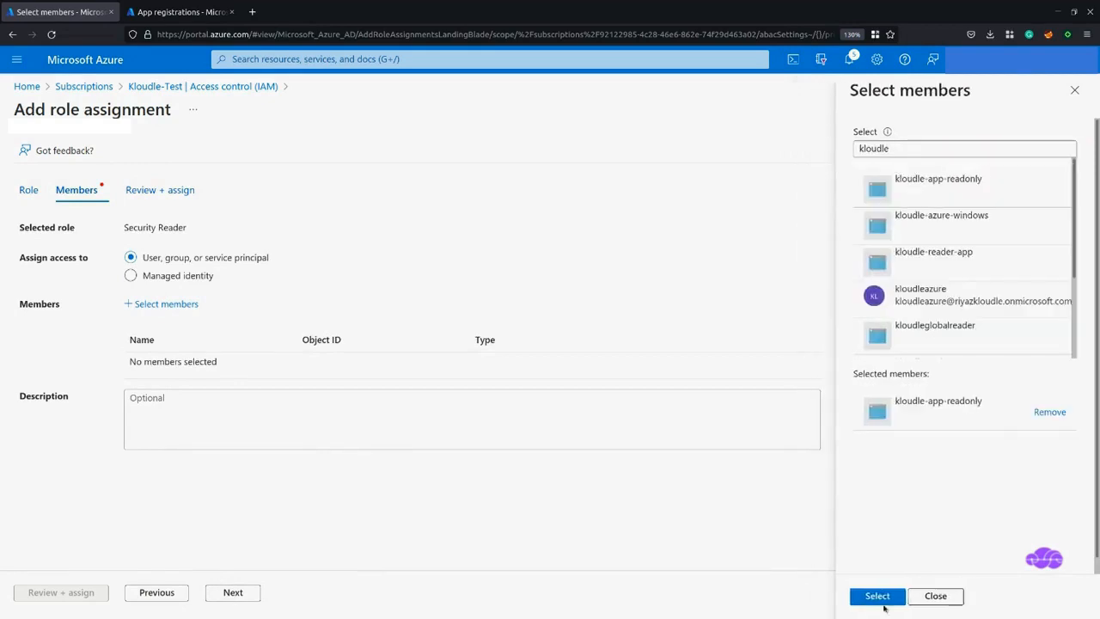
click(879, 597)
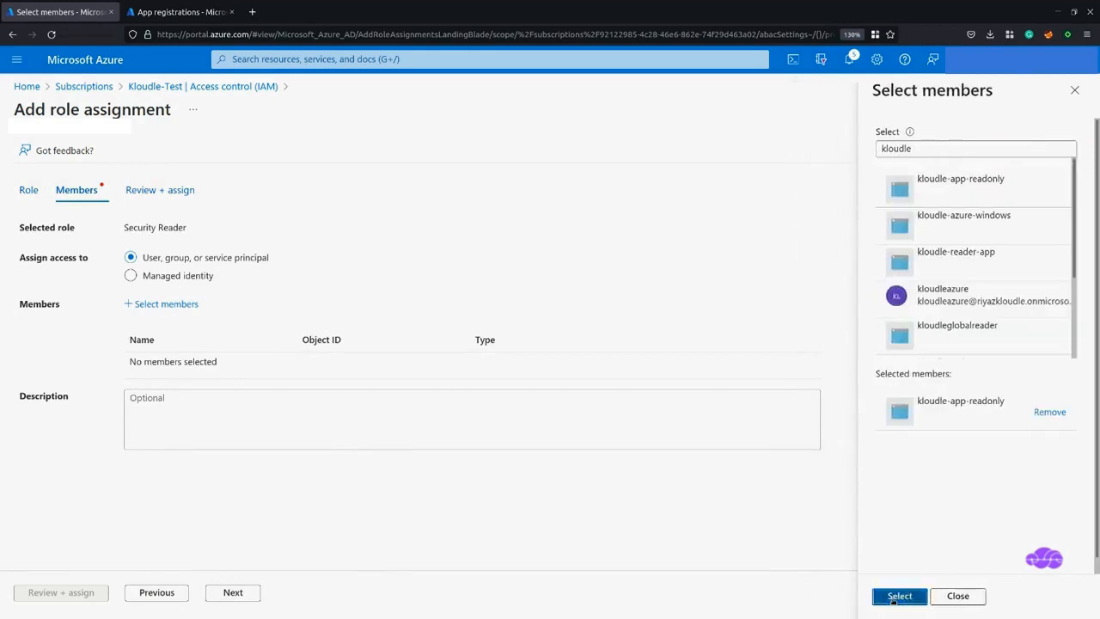
click(58, 591)
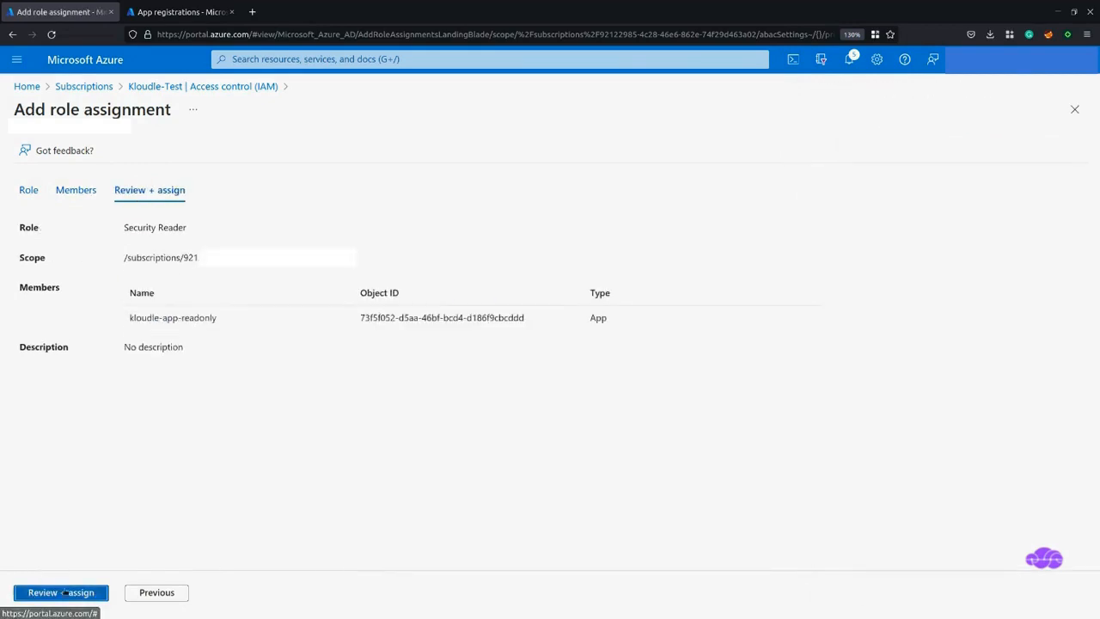
click(75, 592)
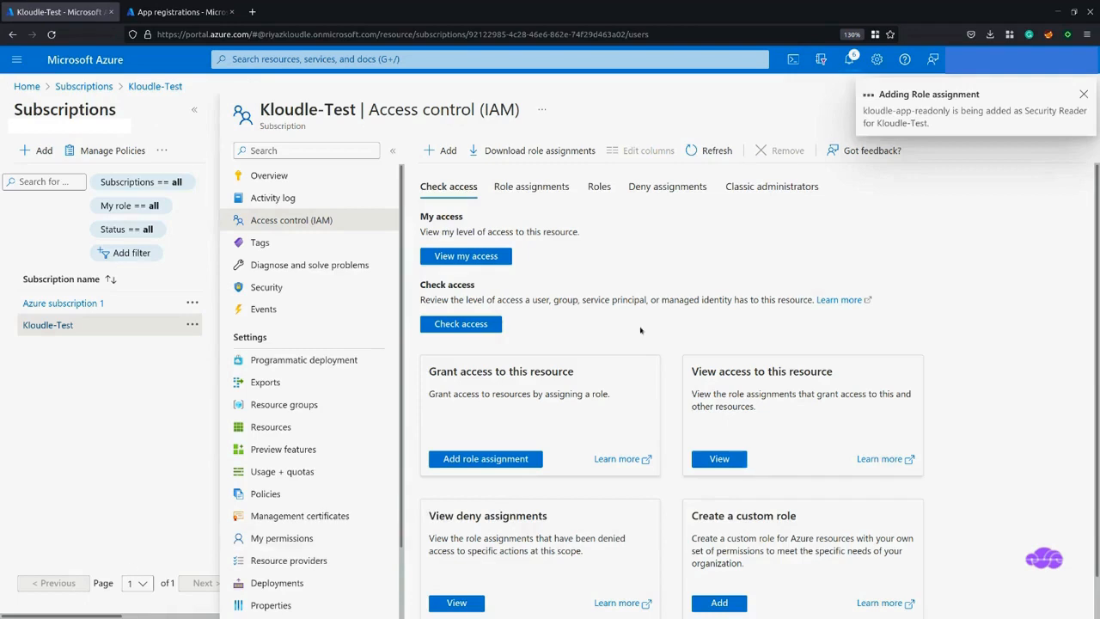
- Start another role assignment on Kloudle-Test, search roles for "website" and choose Website Contributor
click(447, 151)
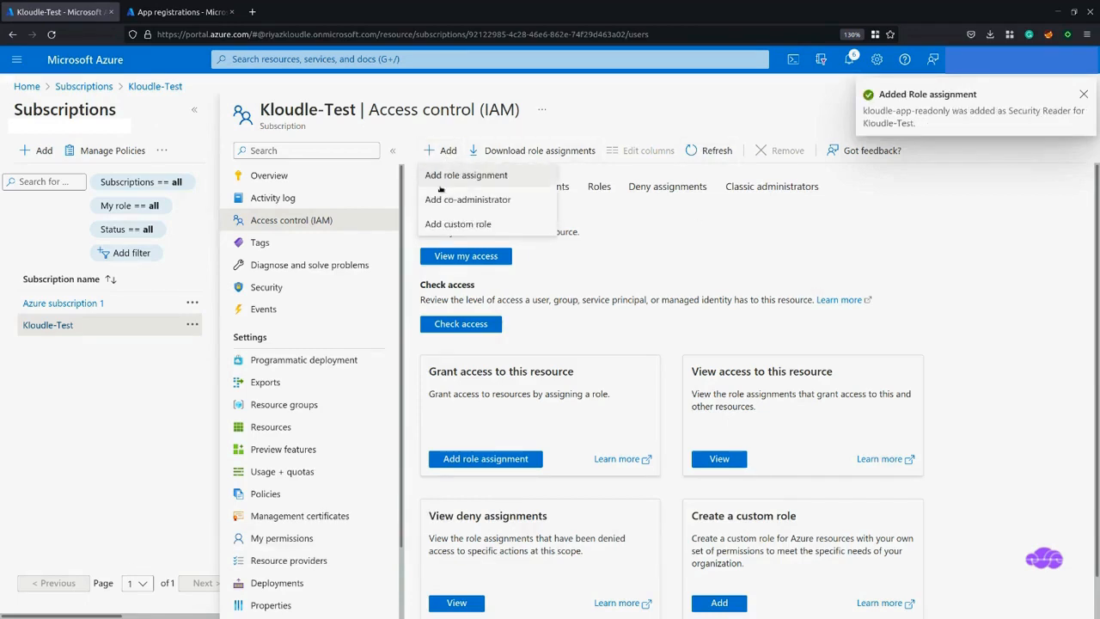
click(440, 180)
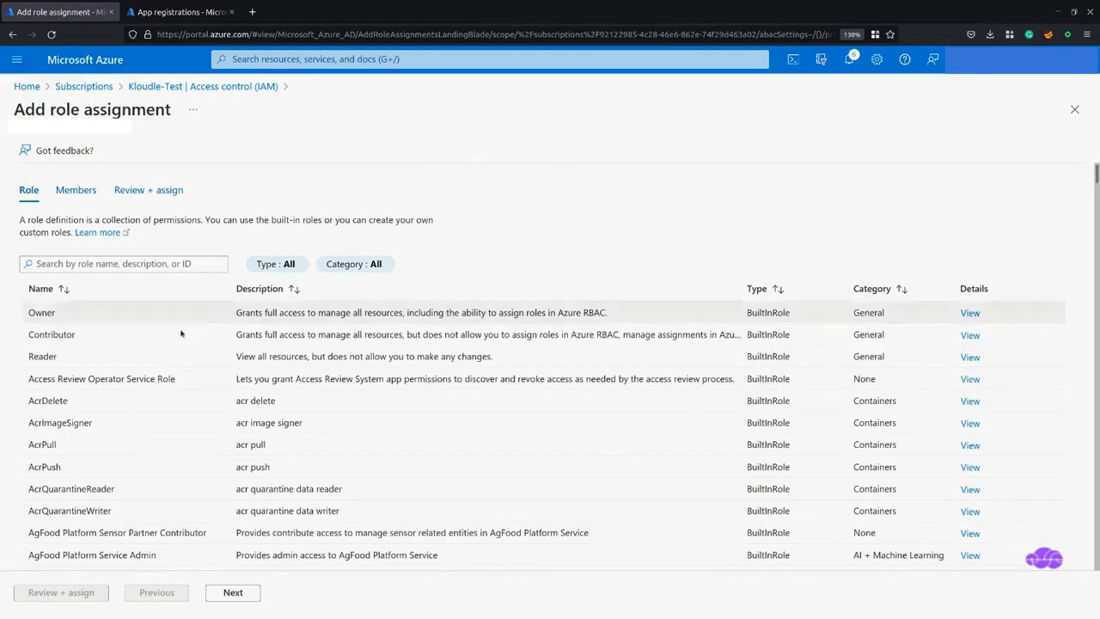
click(69, 264)
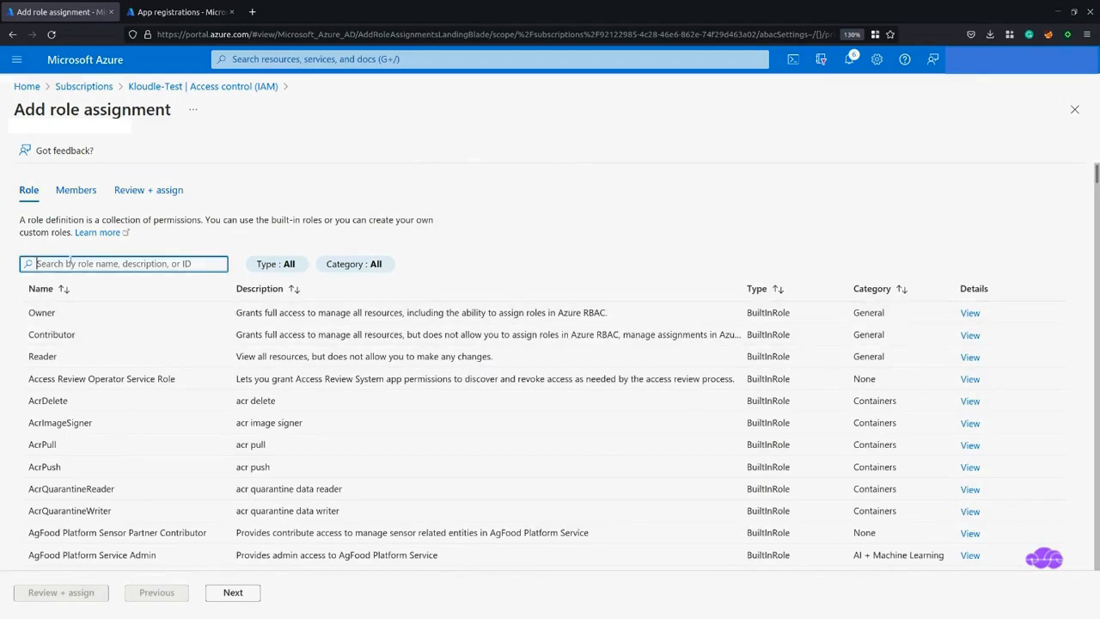
text(website)
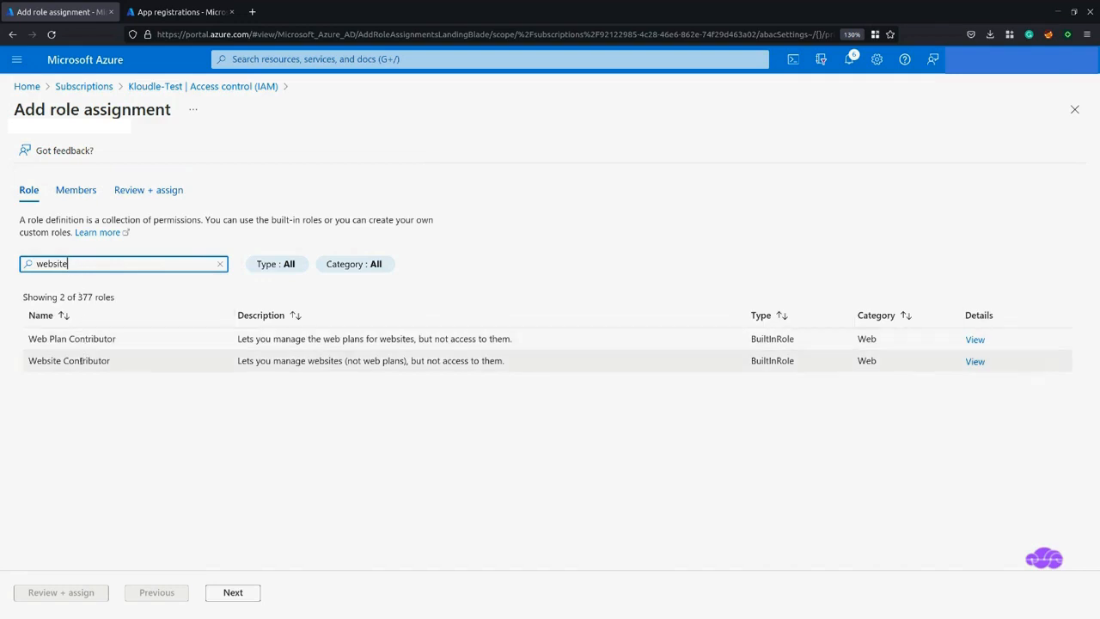
click(81, 361)
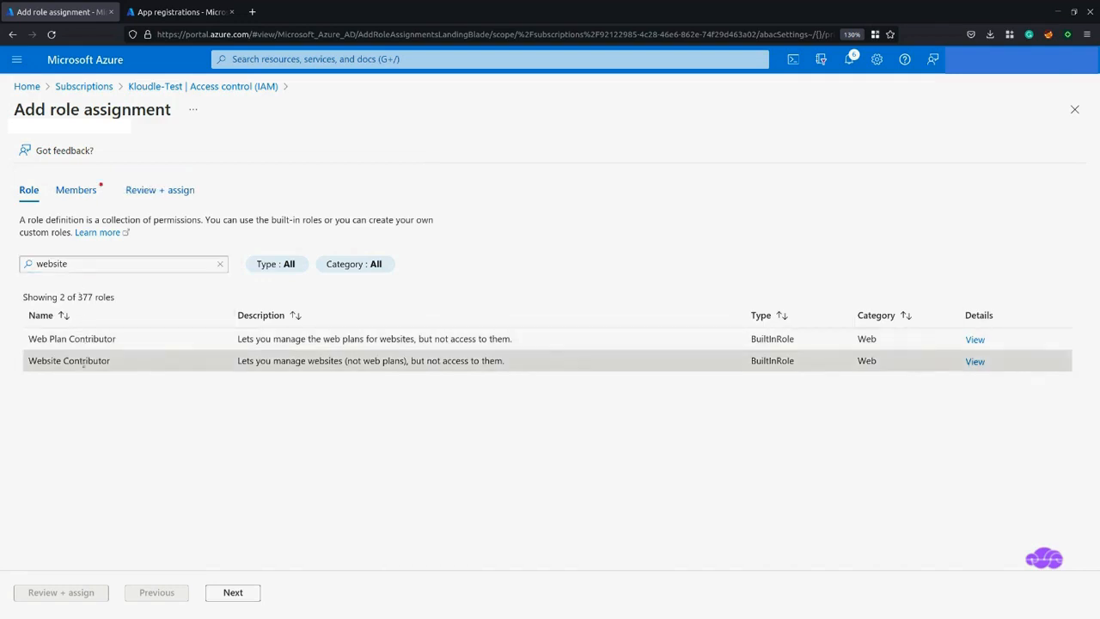
click(230, 596)
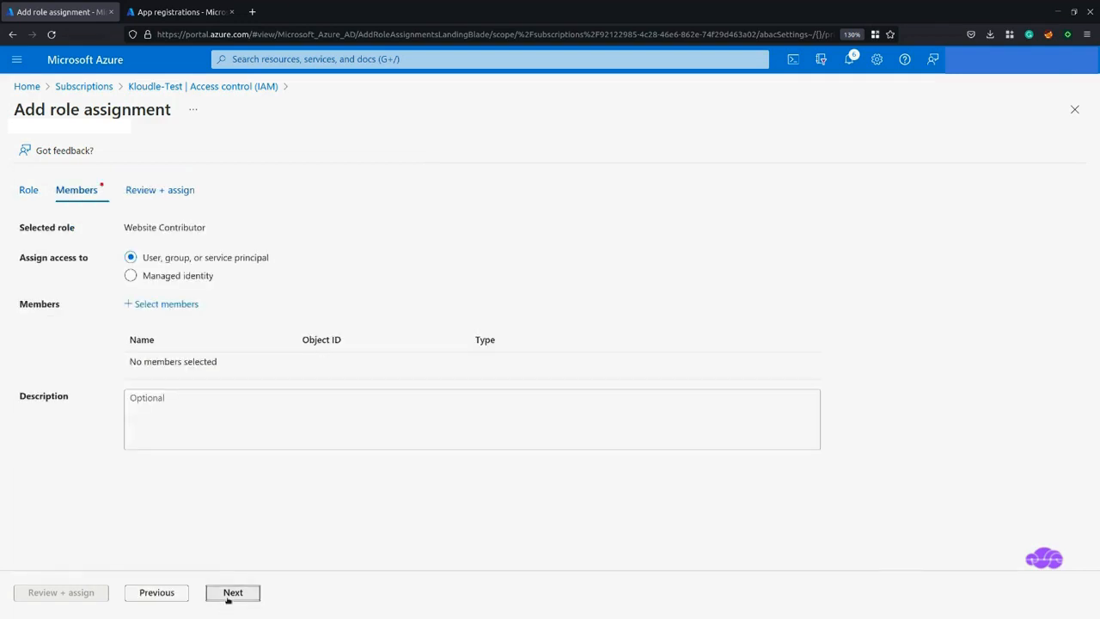
- Search members for "kloudle", add kloudle-app-readonly and complete the Website Contributor role assignment
click(165, 304)
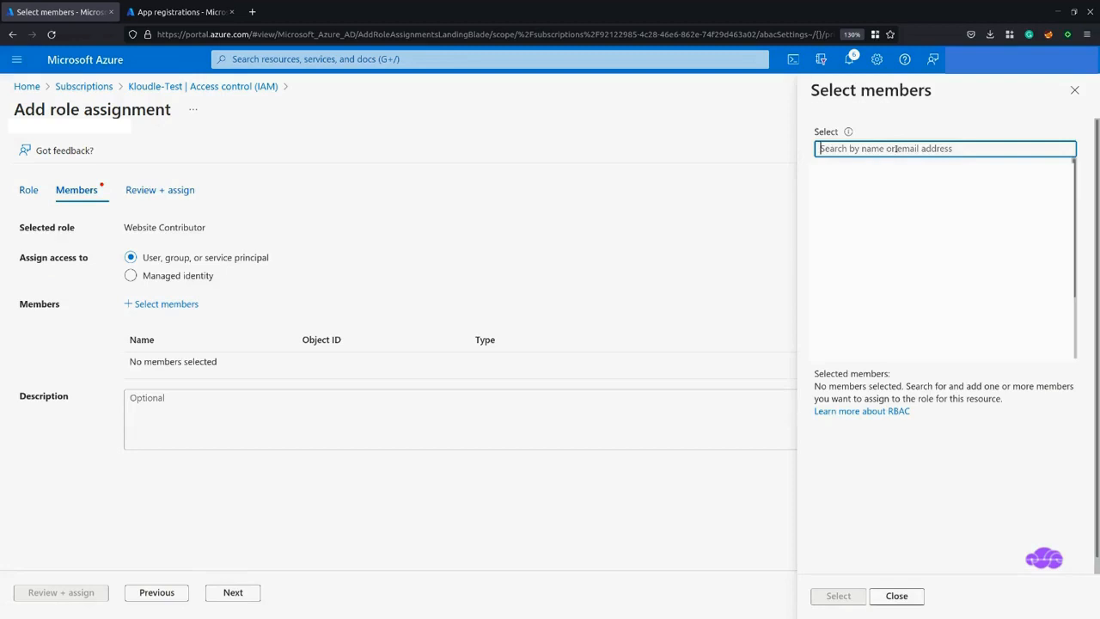
text(kloudle)
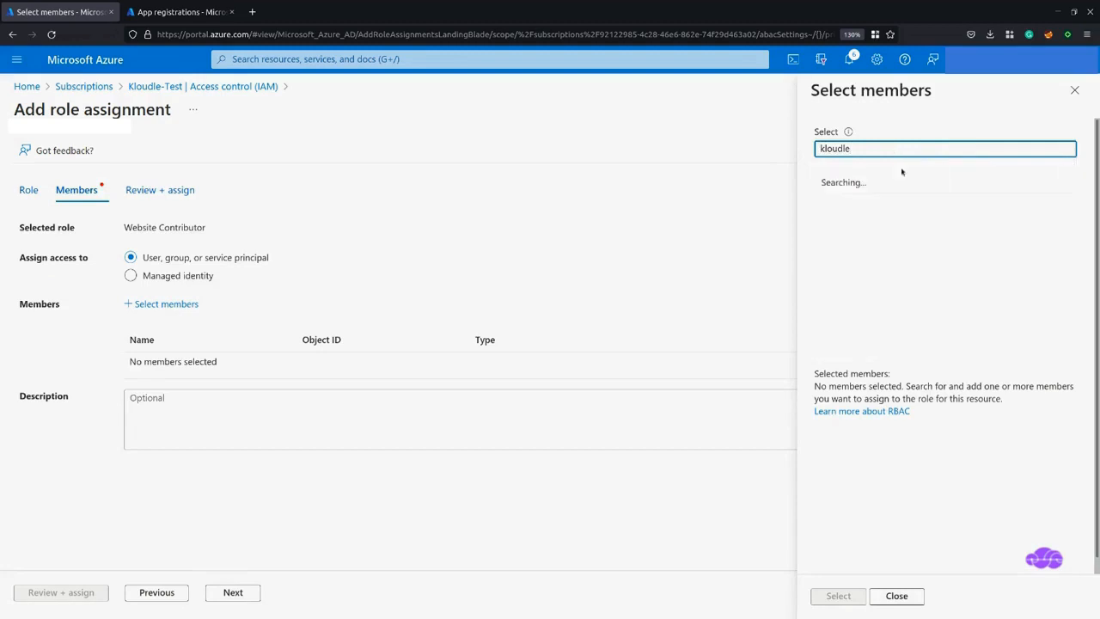
click(888, 181)
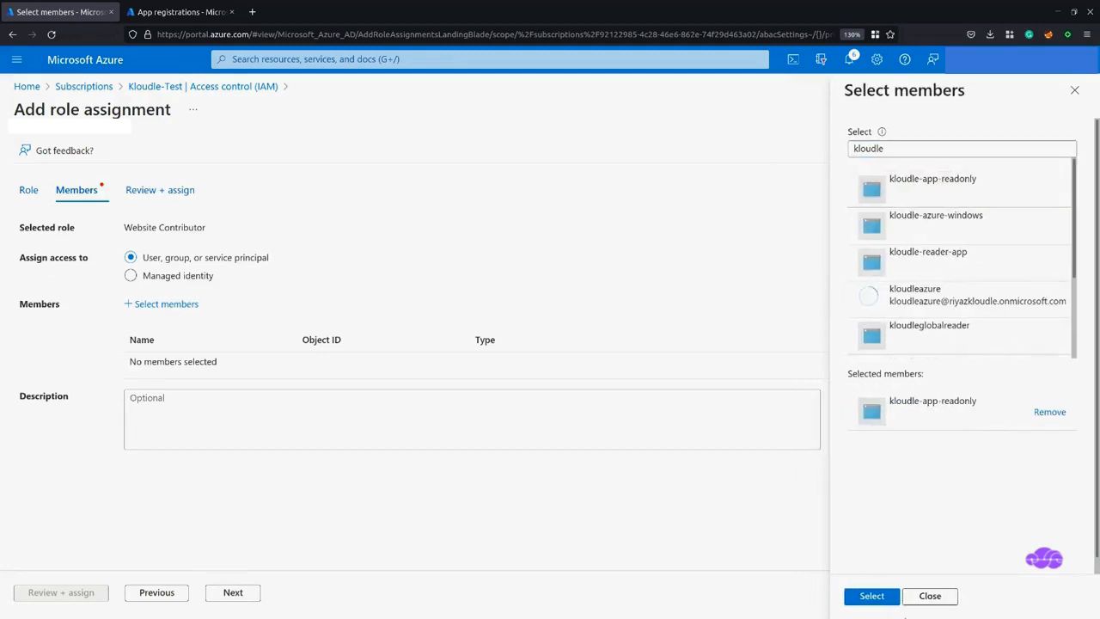
click(924, 597)
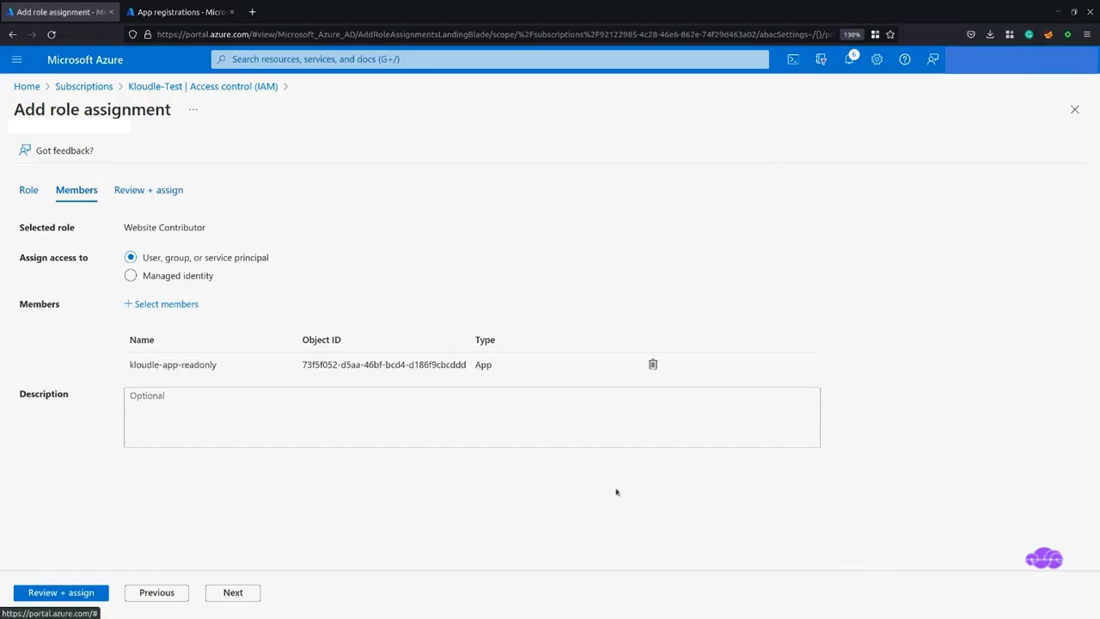
click(75, 593)
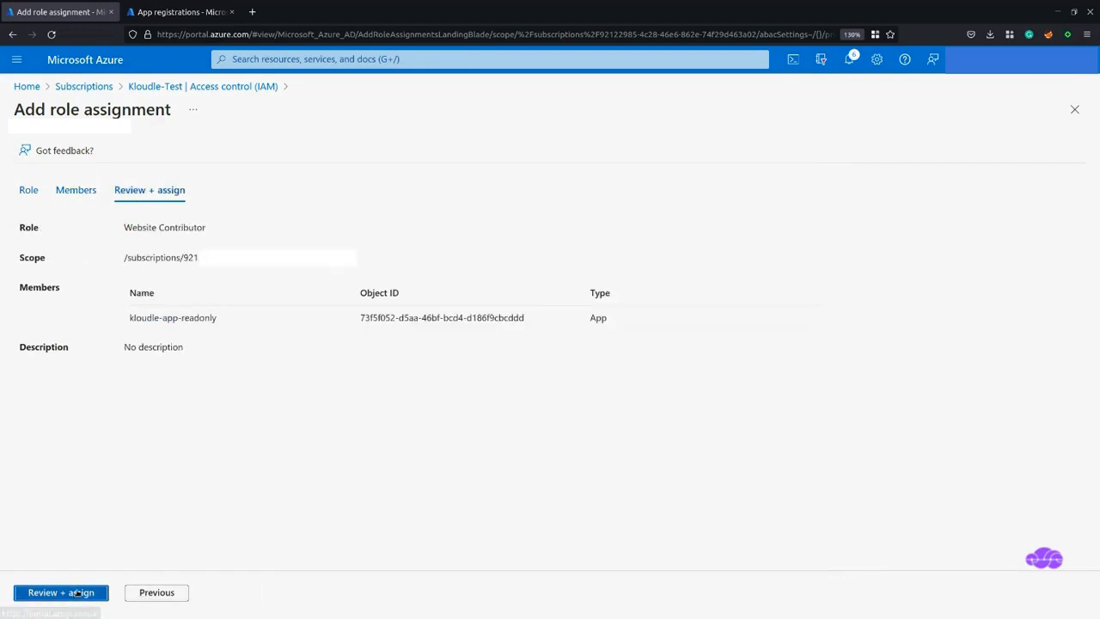
click(77, 593)
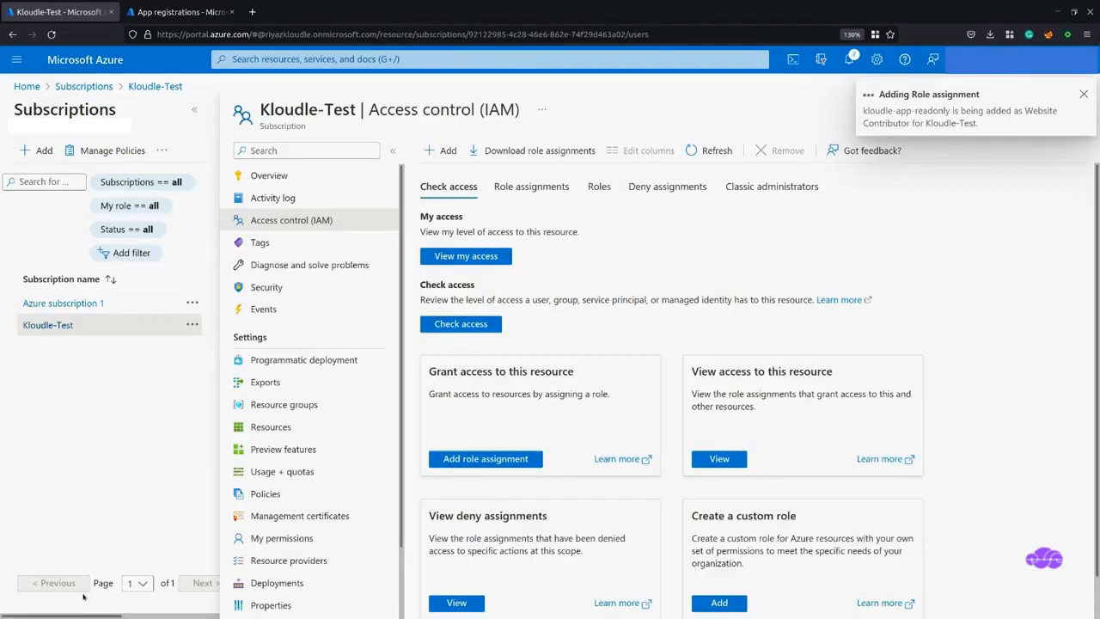
- Start another role assignment on Kloudle-Test, search roles for "web plan" and choose Web Plan Contributor
click(444, 150)
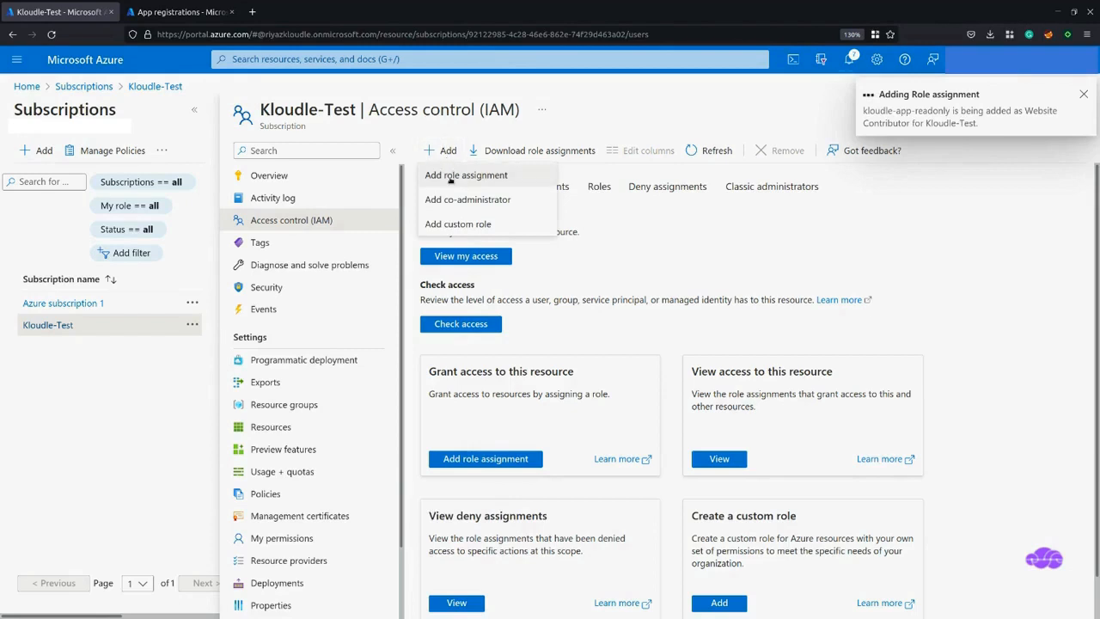
click(450, 176)
click(88, 264)
text(webplan)
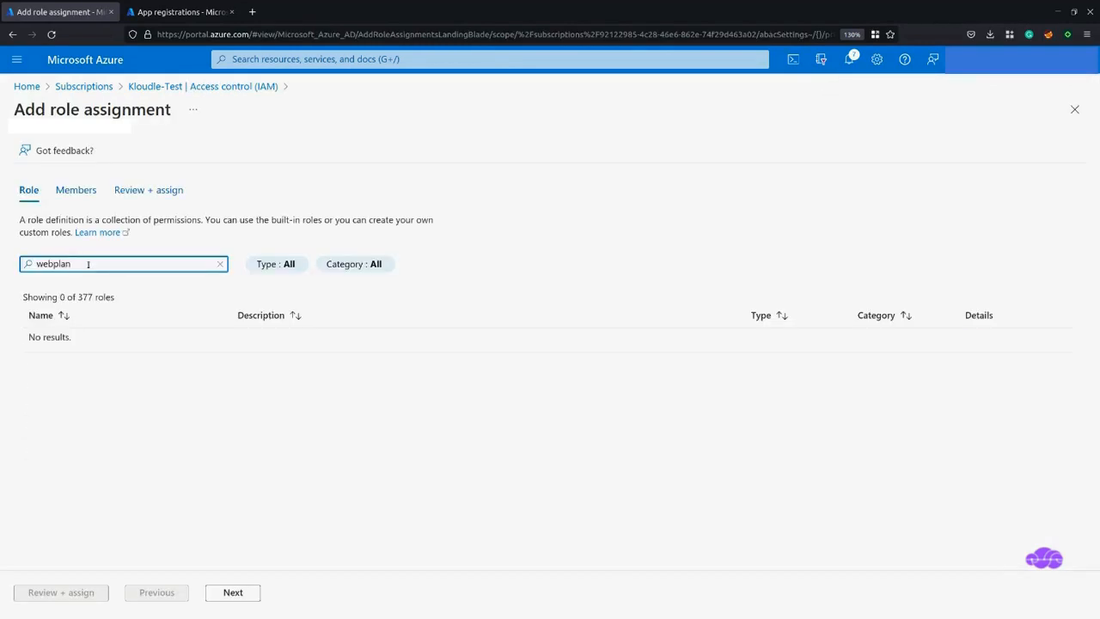
key(Left)
key(Left)
key(Left)
key(Left)
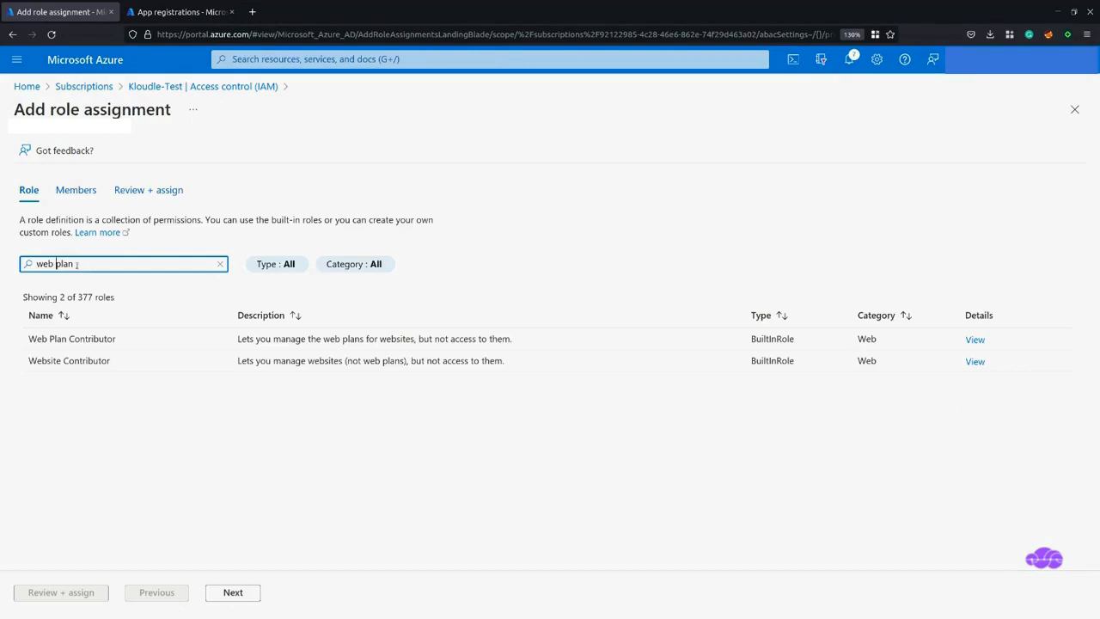
click(95, 338)
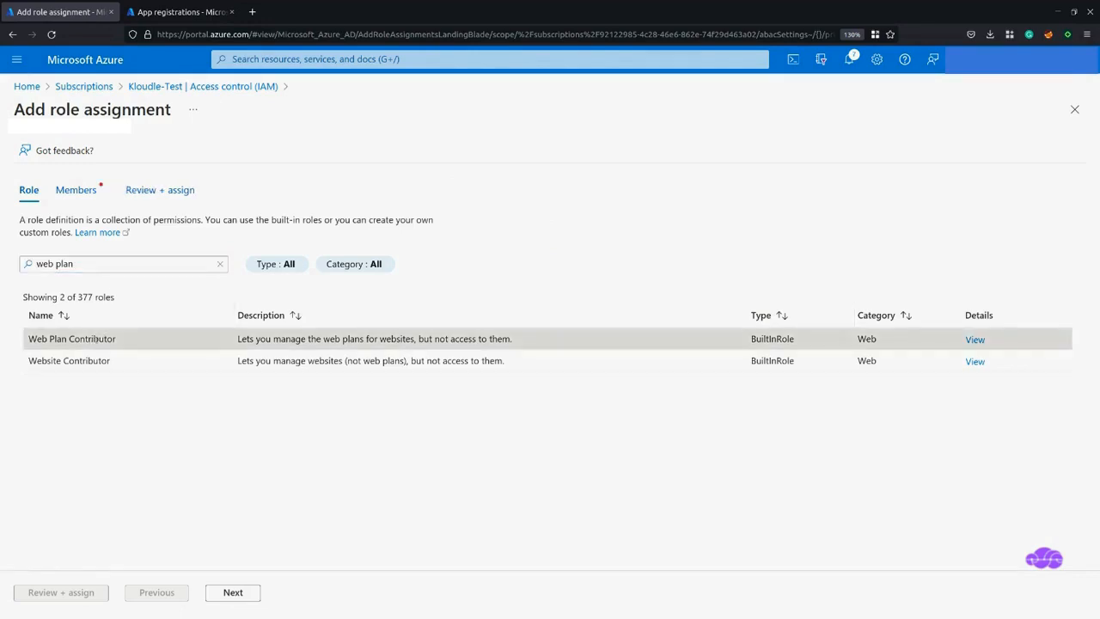
click(233, 592)
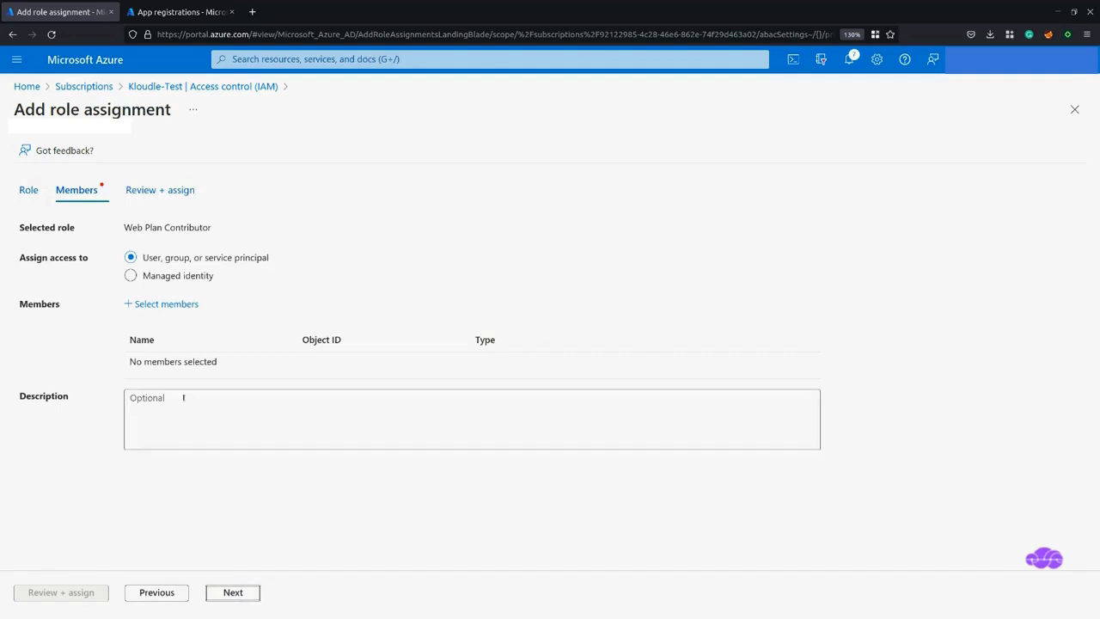
- Search members for "kloudle", add kloudle-app-readonly and complete the Web Plan Contributor role assignment
click(169, 303)
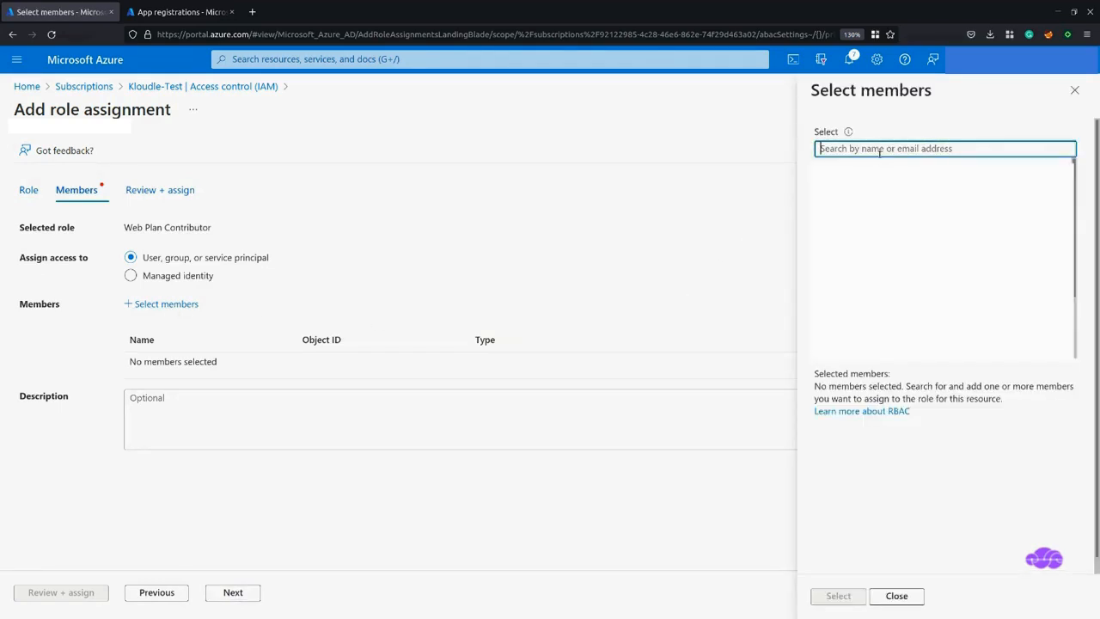
text(kloudle)
click(877, 184)
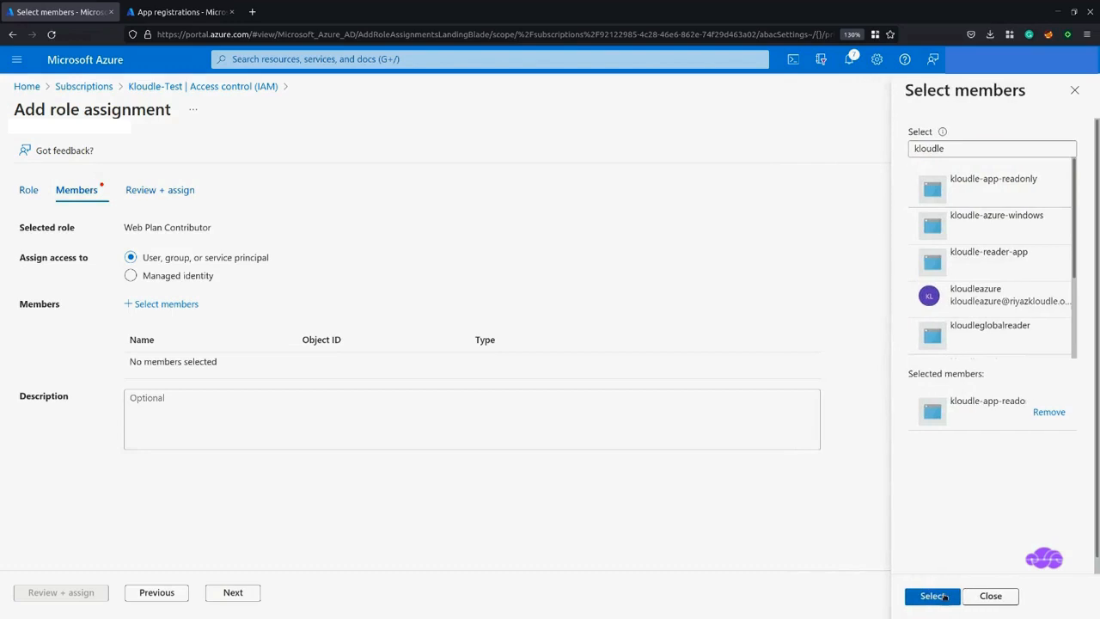
click(944, 597)
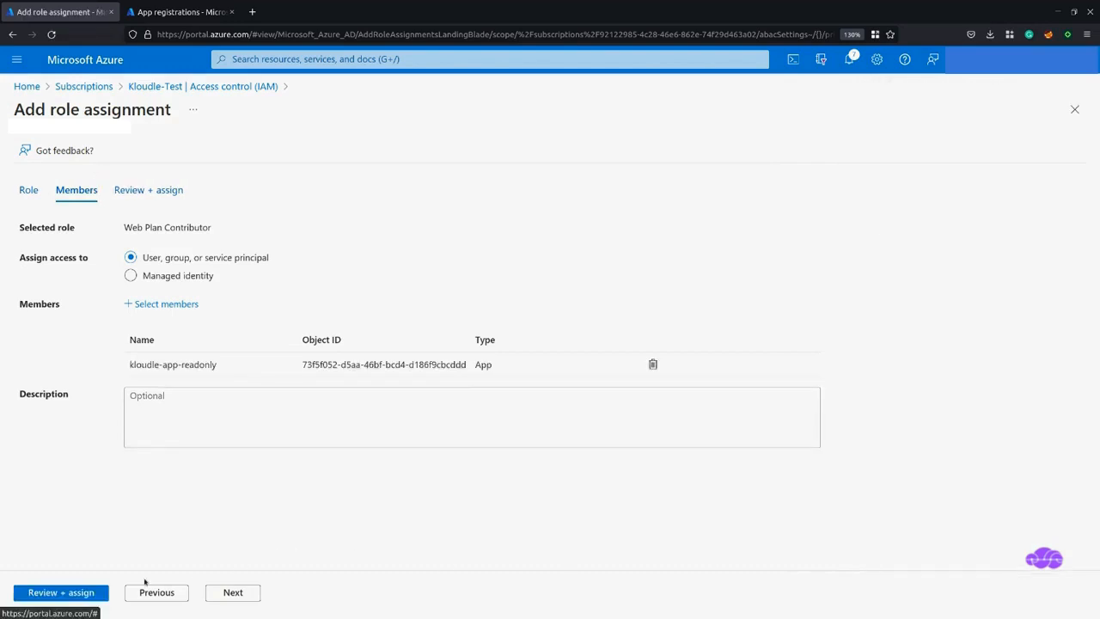
click(86, 593)
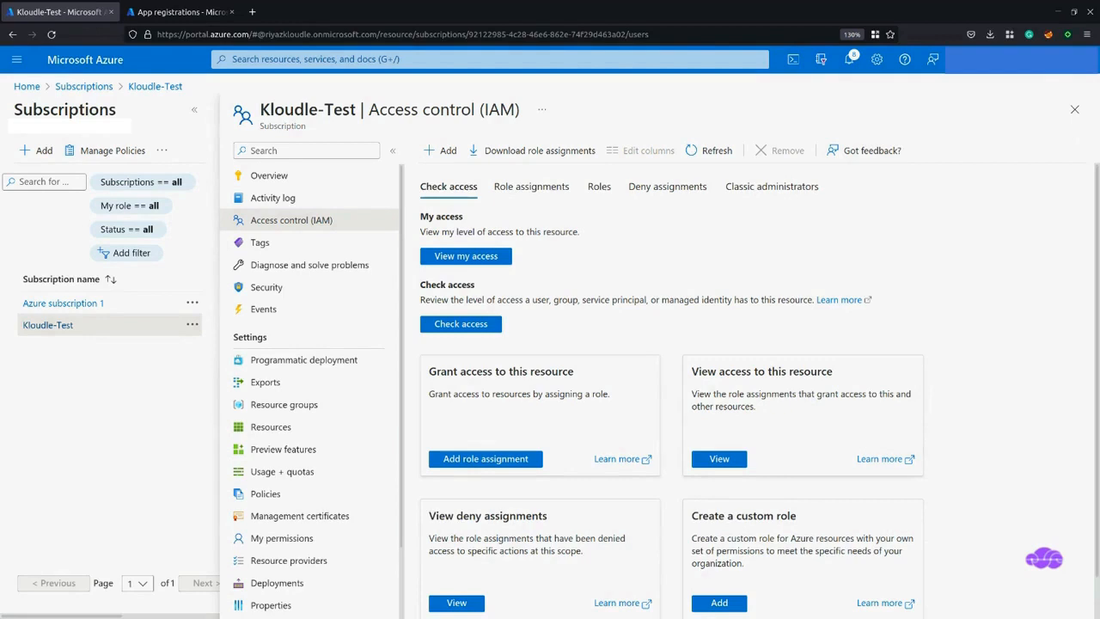
- Find the Azure Active Directory service and open the kloudle-app-readonly app registration in it
click(273, 61)
text(Azure Active Directory)
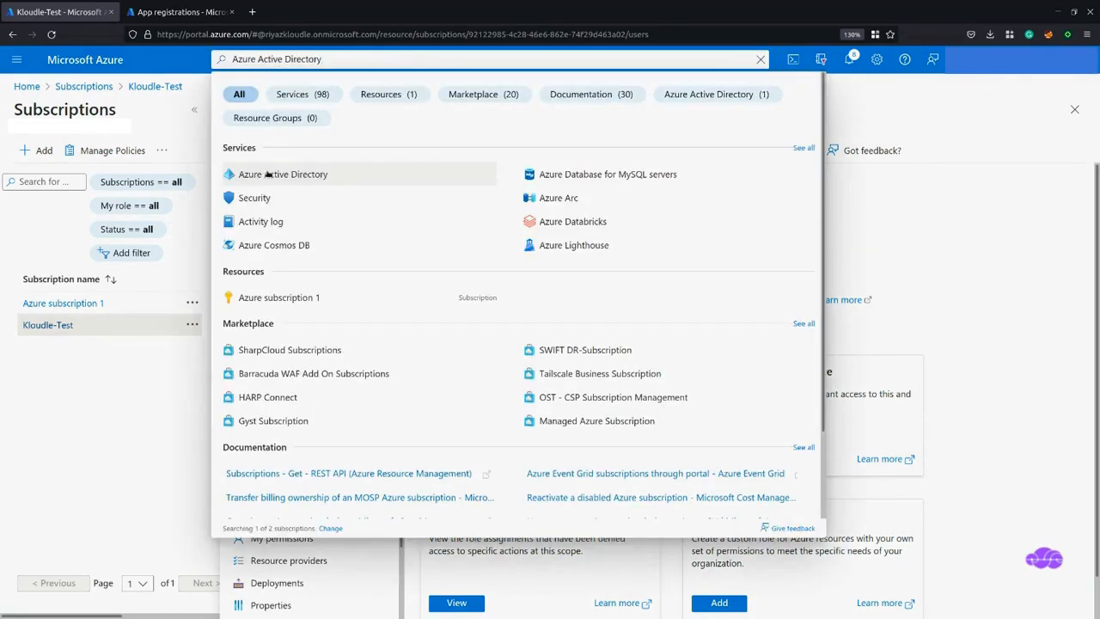
click(268, 176)
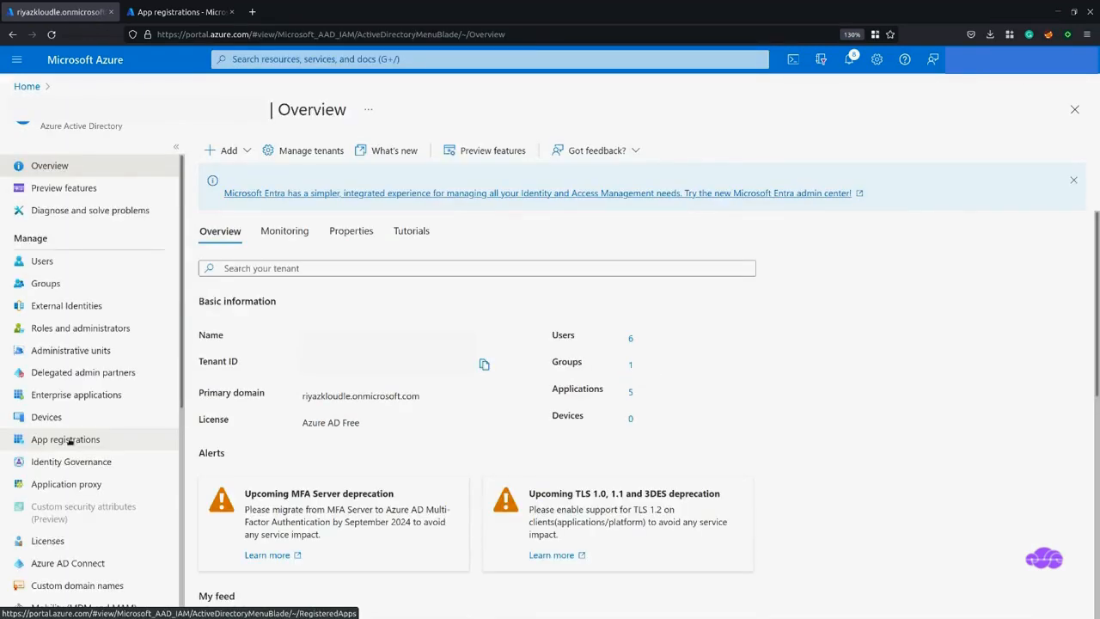
click(67, 440)
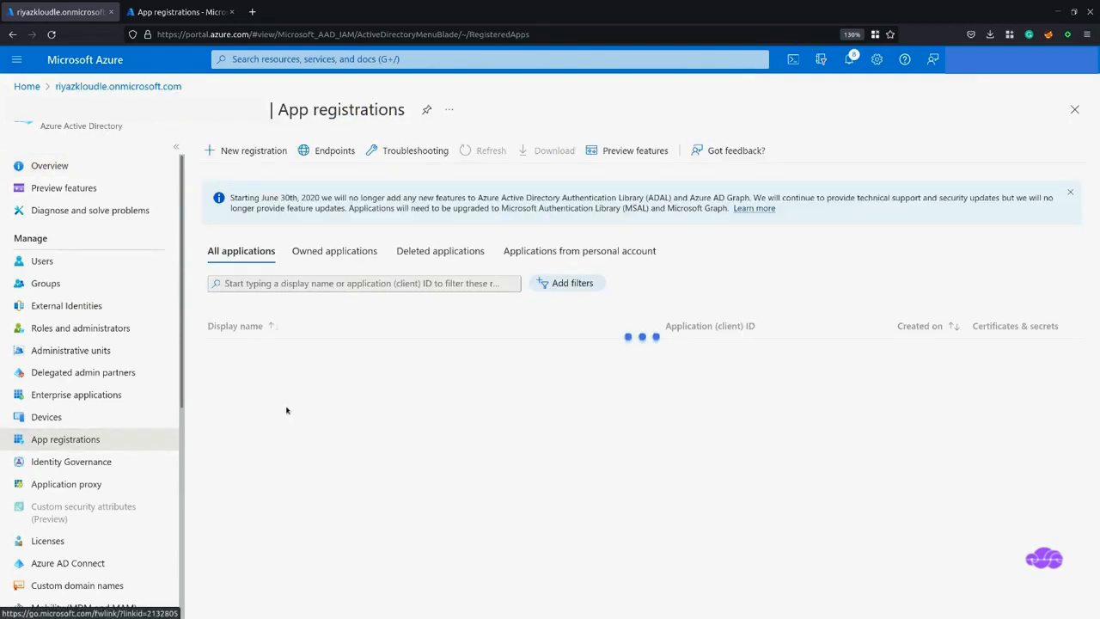
click(307, 362)
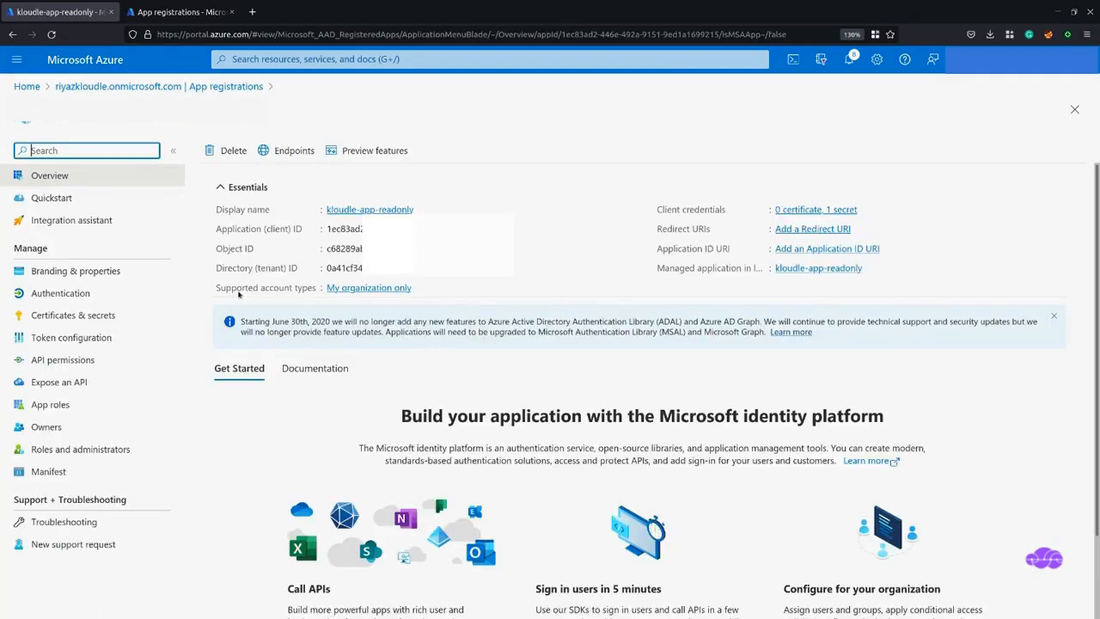
- In the API permissions, start a permission request for Azure Active Directory Graph from the organization's APIs and choose application permissions
click(67, 360)
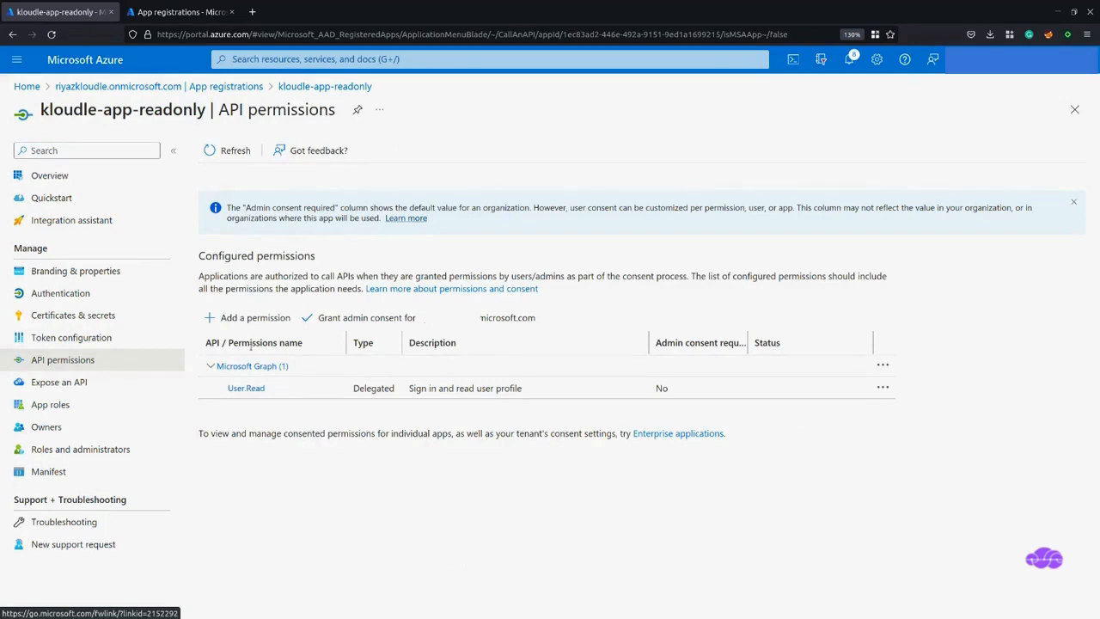
click(249, 320)
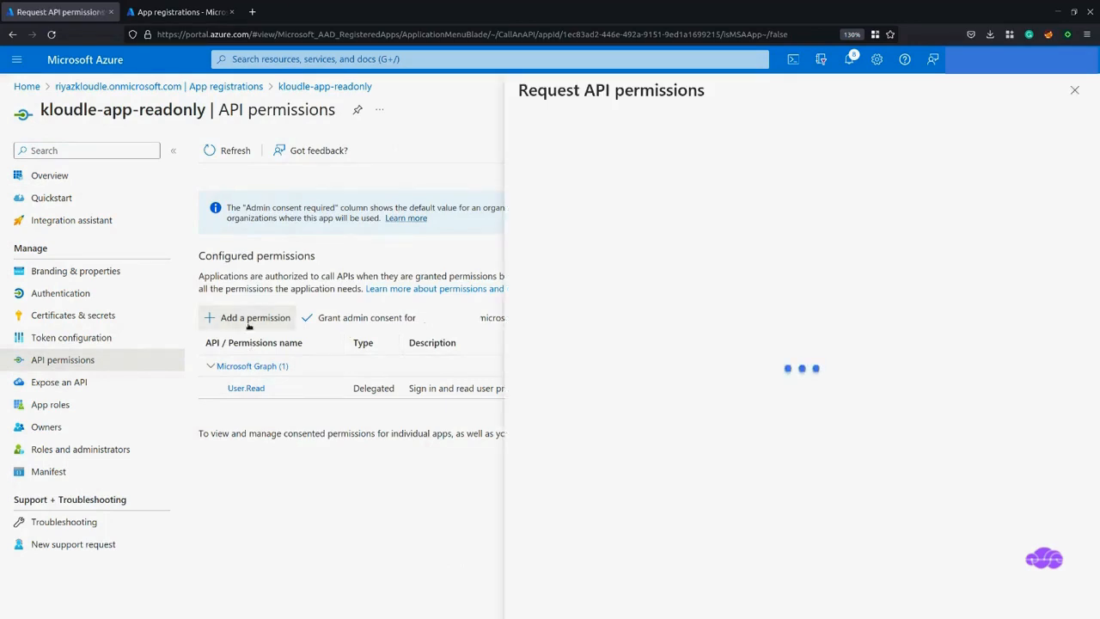
click(633, 159)
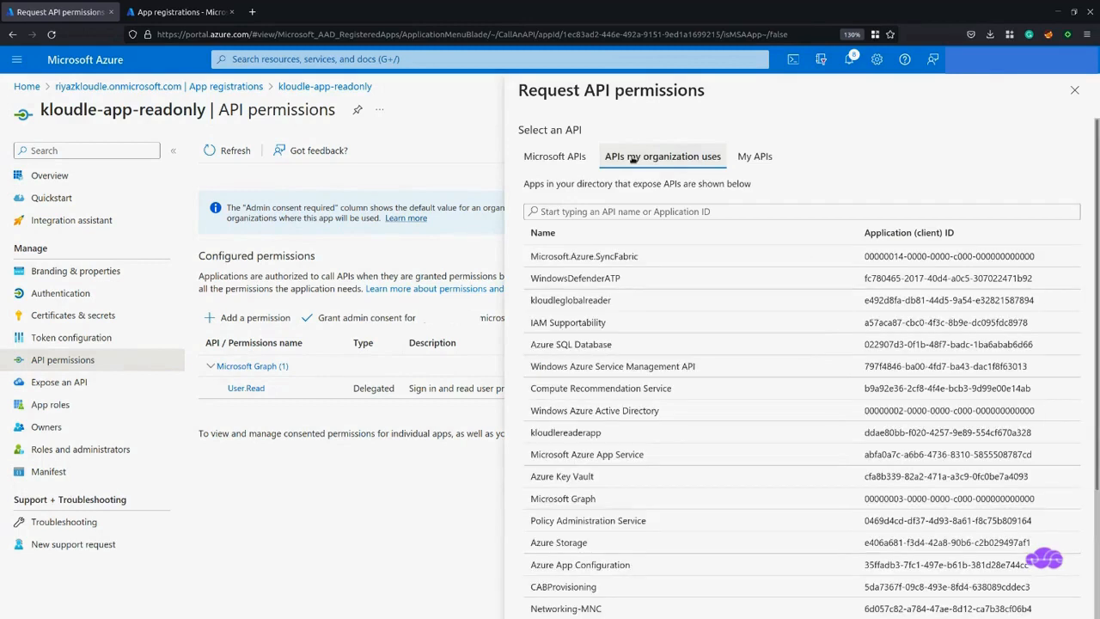
click(602, 211)
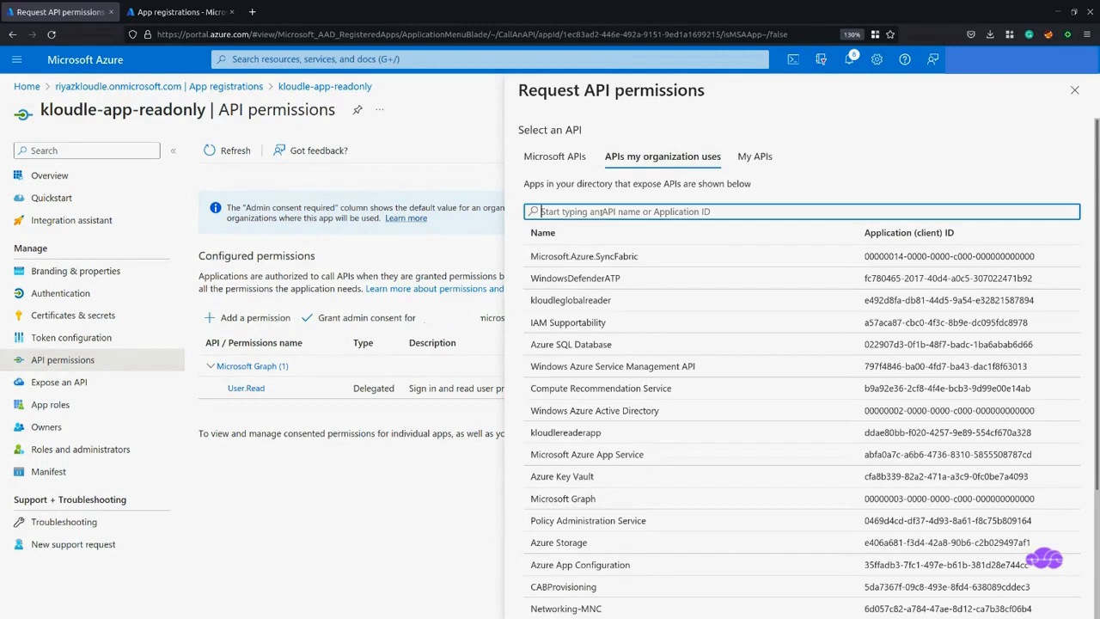
key(ctrl+v)
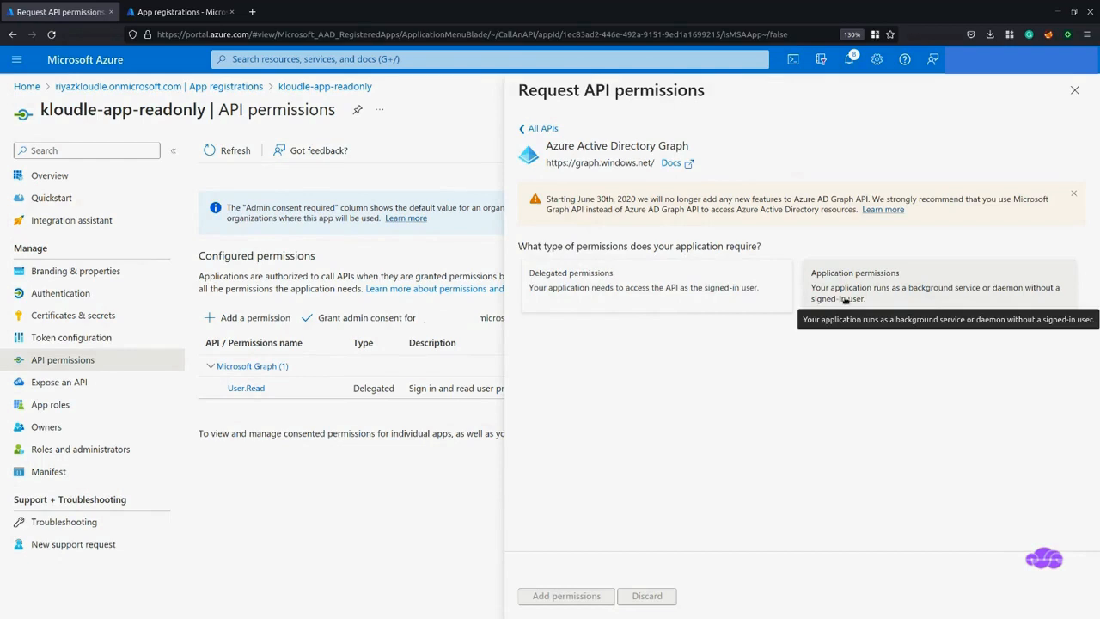
click(845, 300)
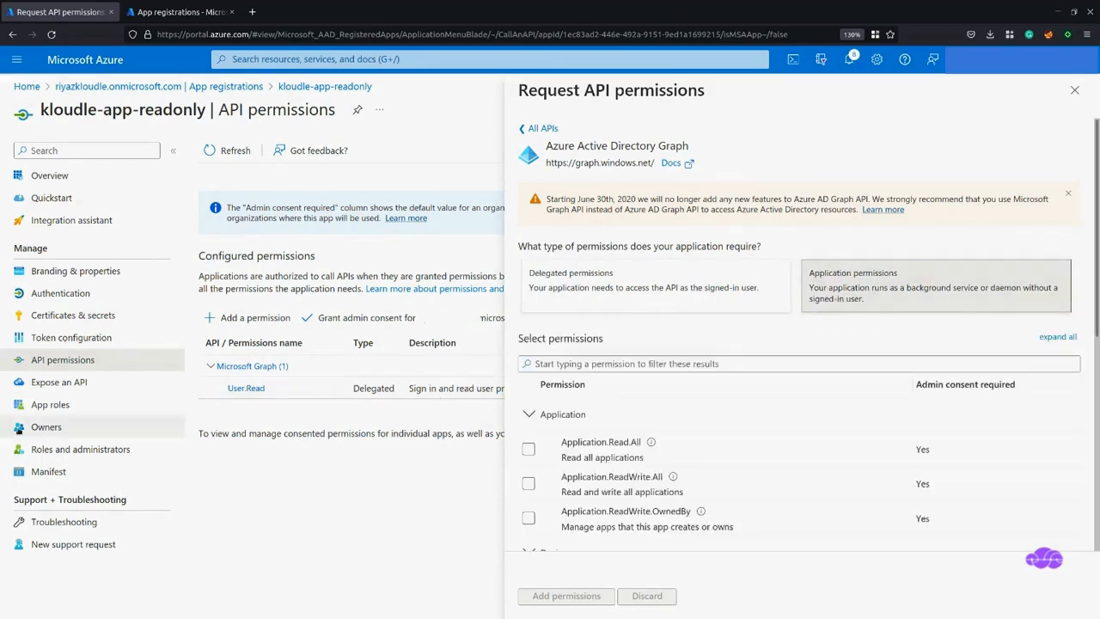
- Select Application.Read.All and Directory.Read.All for Azure Active Directory Graph and add both permissions
click(528, 451)
click(528, 451)
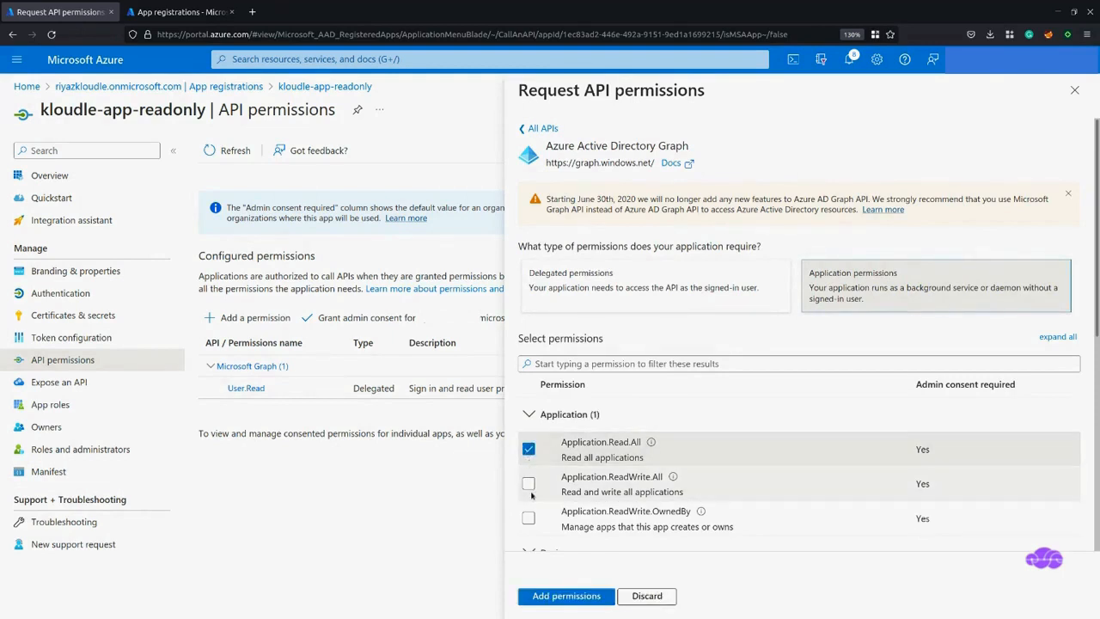
scroll(531, 490, down, 3)
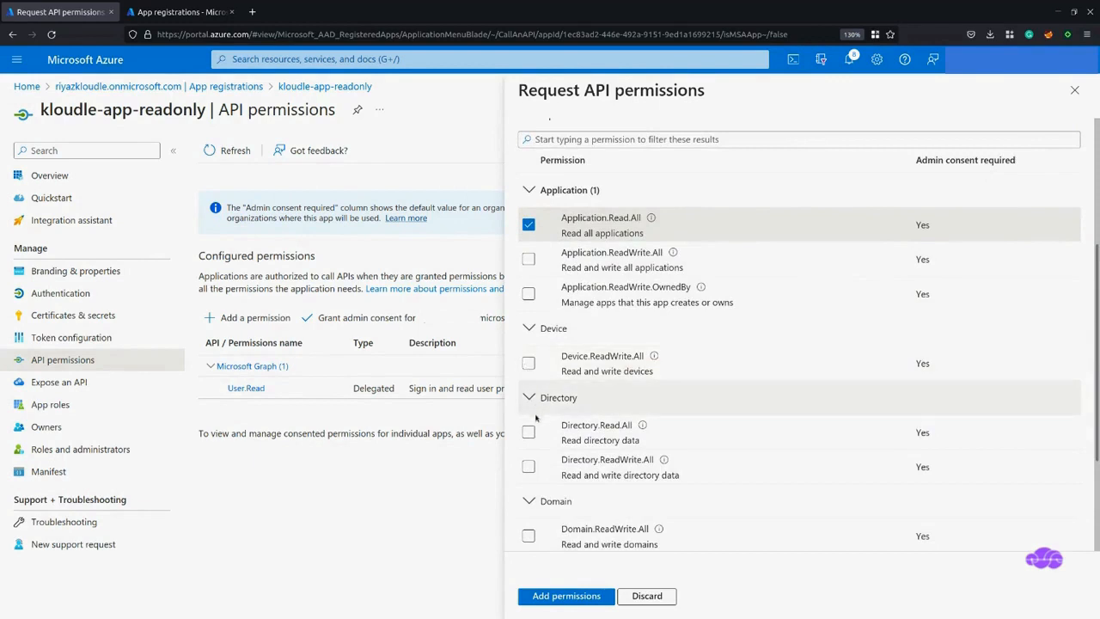
click(528, 431)
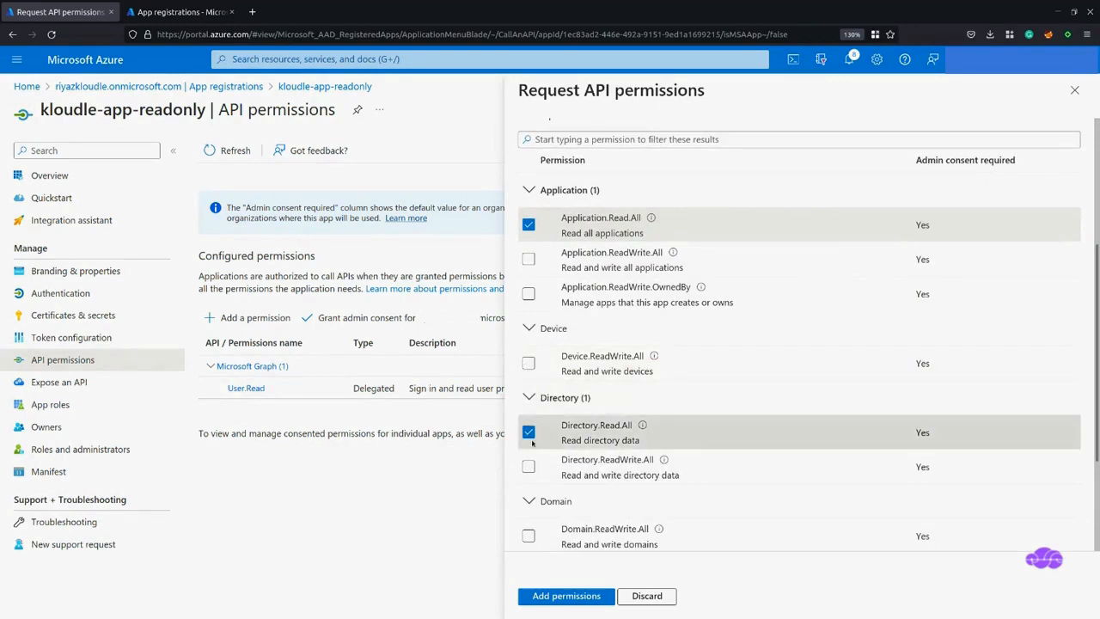
click(554, 595)
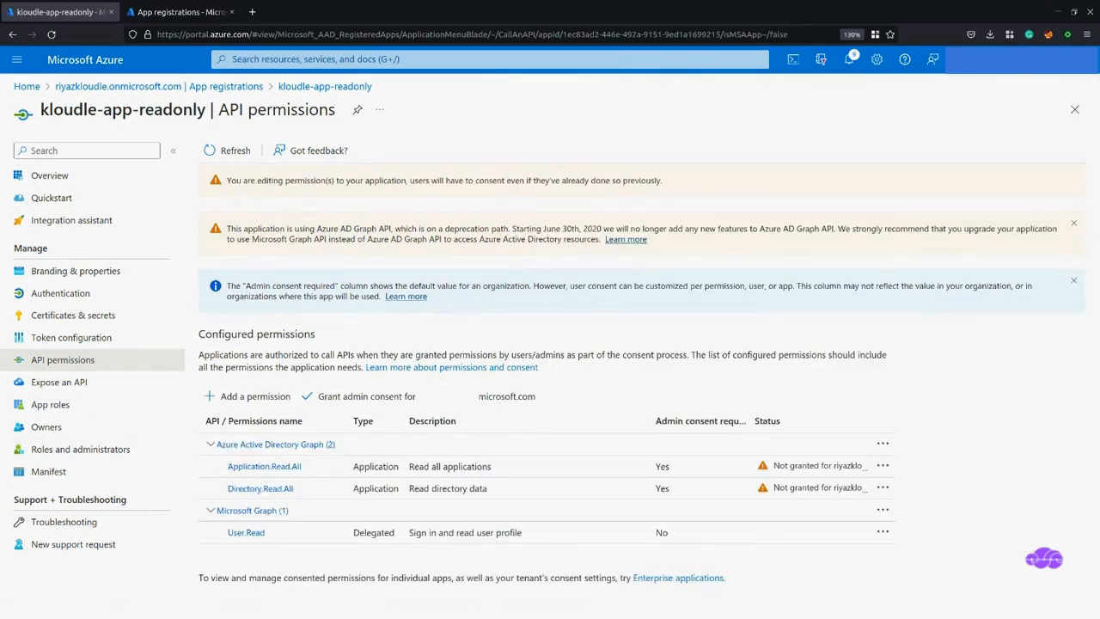
click(238, 396)
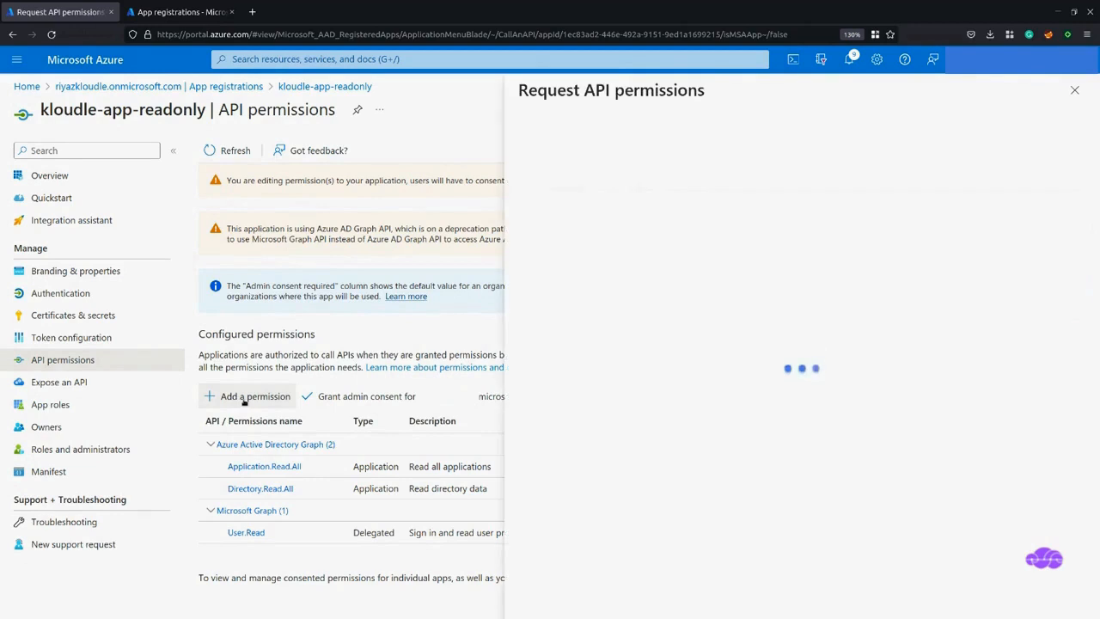
key(ctrl+v)
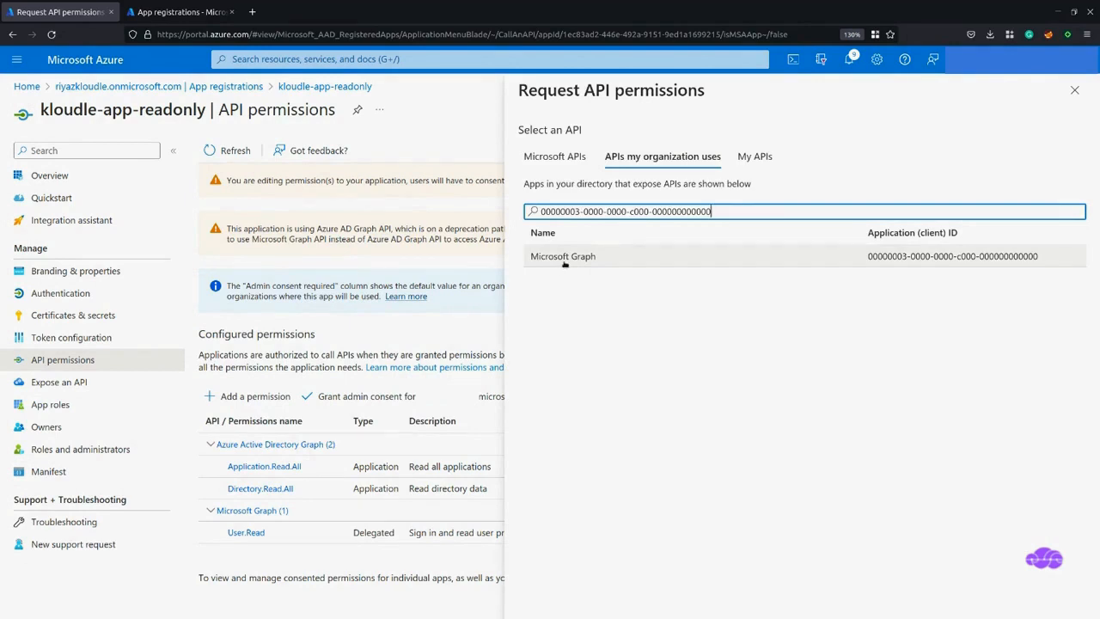
click(564, 260)
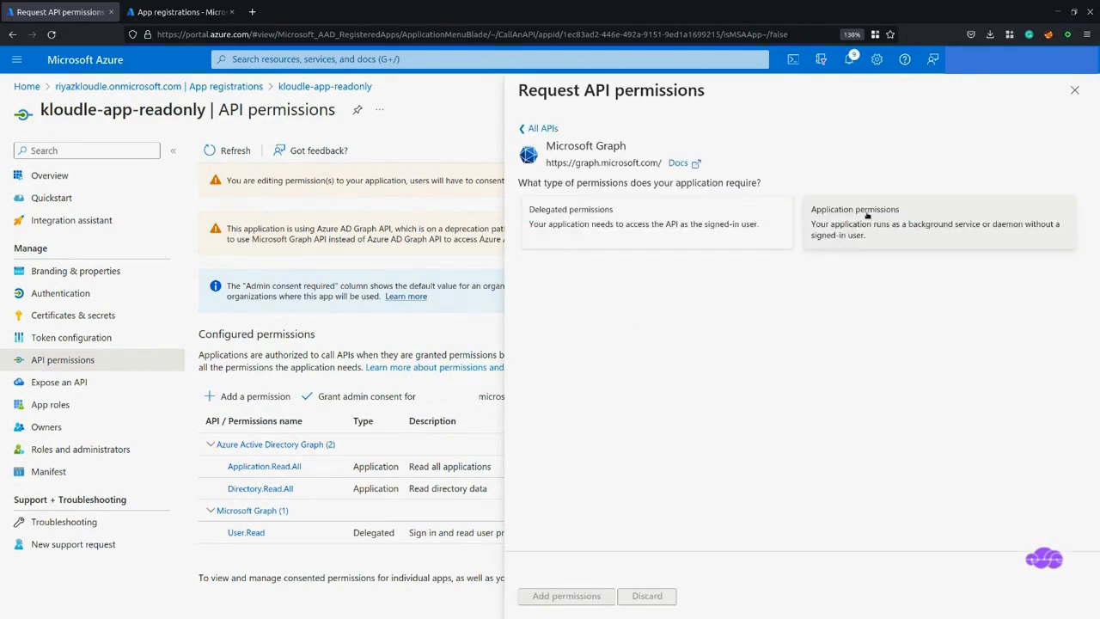
click(867, 216)
- Filter the Microsoft Graph permissions for "directory", select Directory.Read.All and add it to the app
click(583, 300)
text(d)
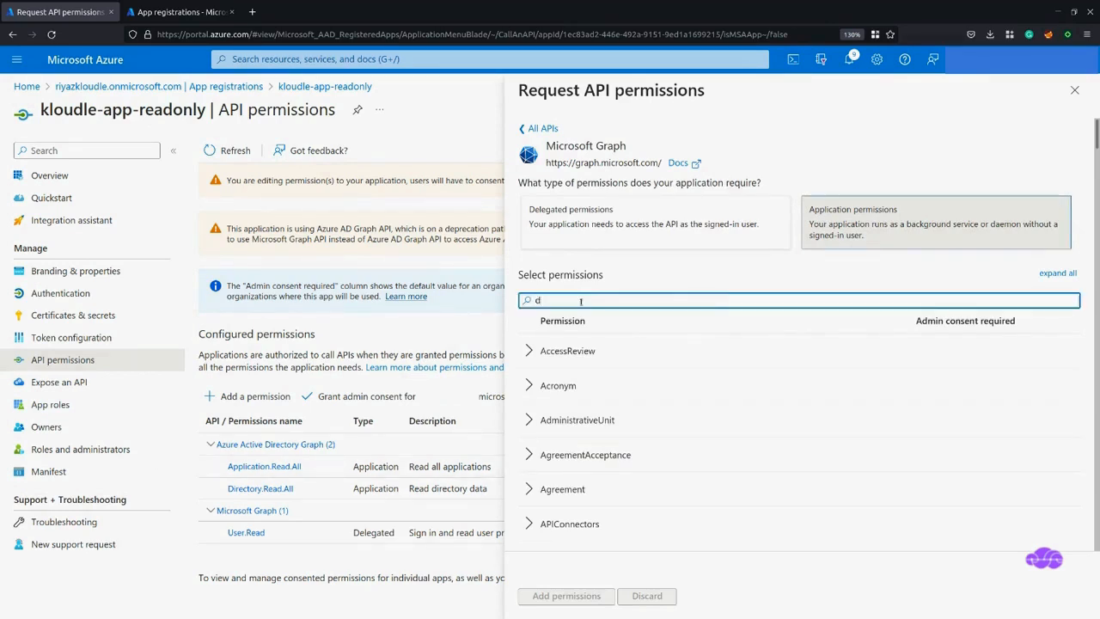
text(irectory)
click(572, 351)
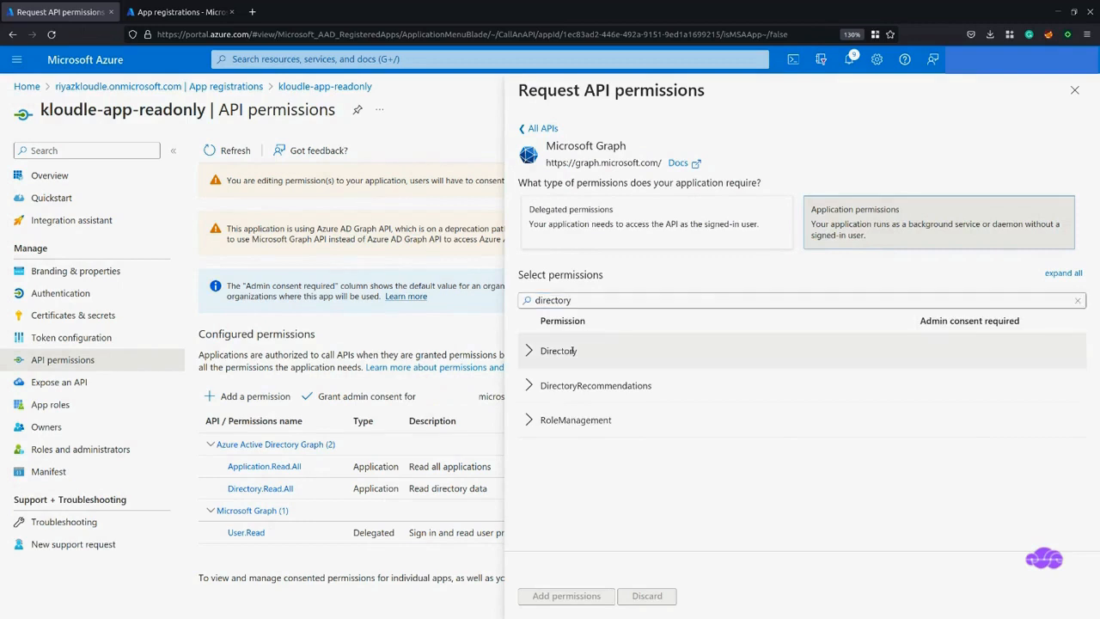
click(542, 355)
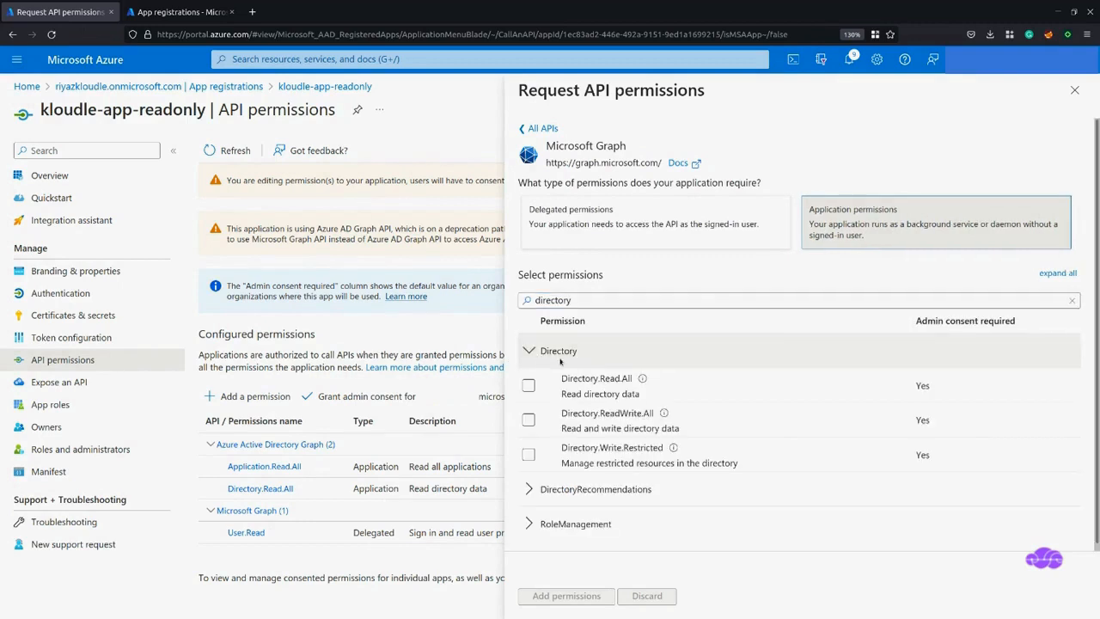
click(529, 387)
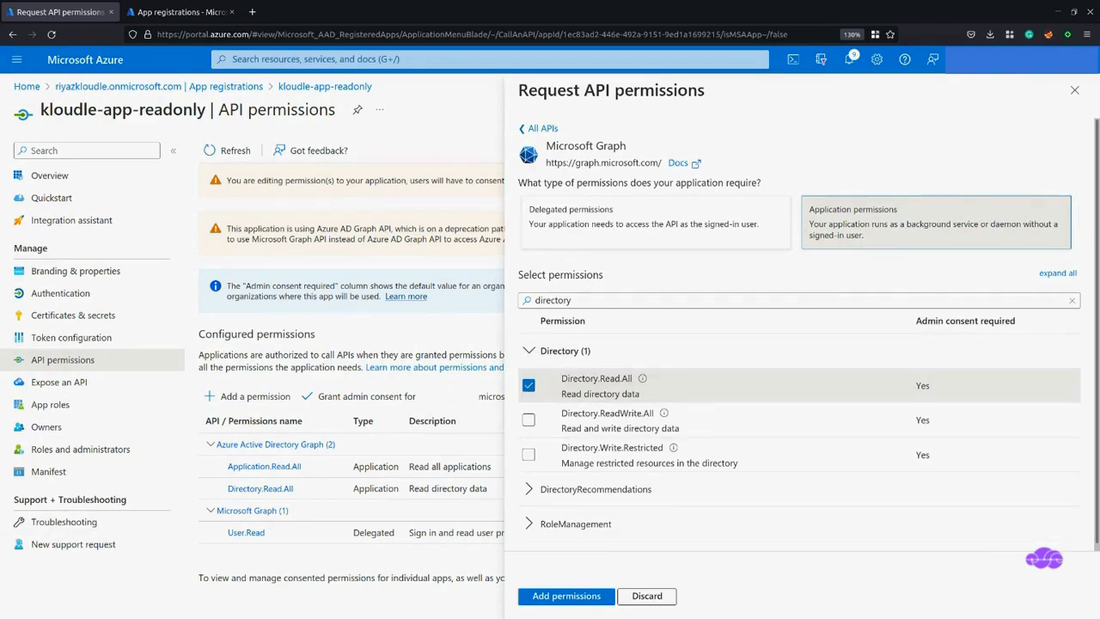
click(554, 596)
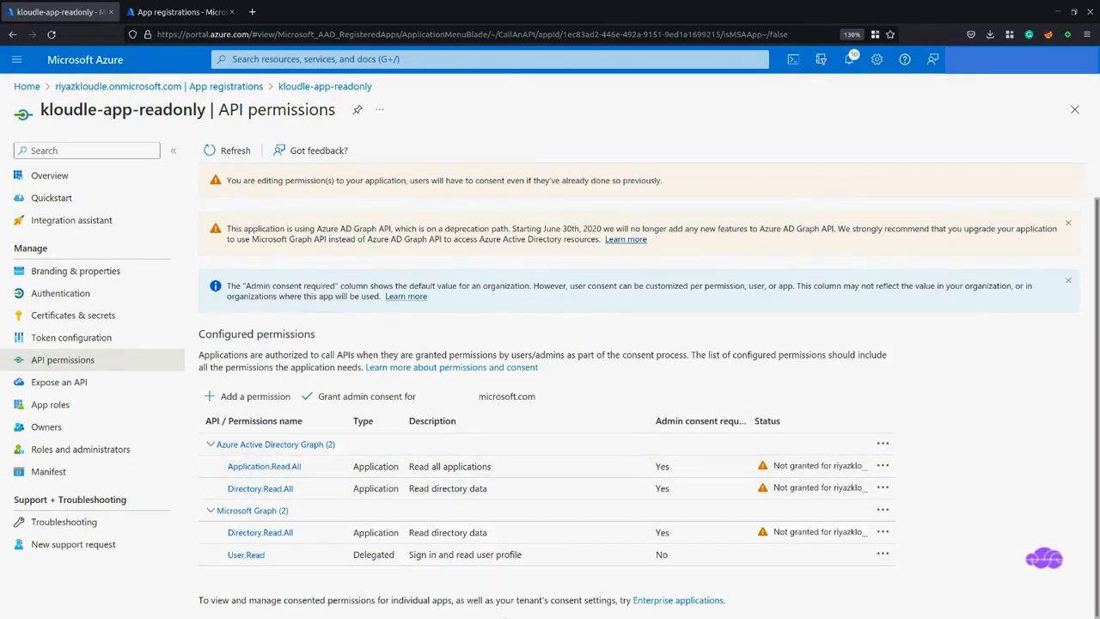
- Grant admin consent for the configured permissions of kloudle-app-readonly
click(345, 393)
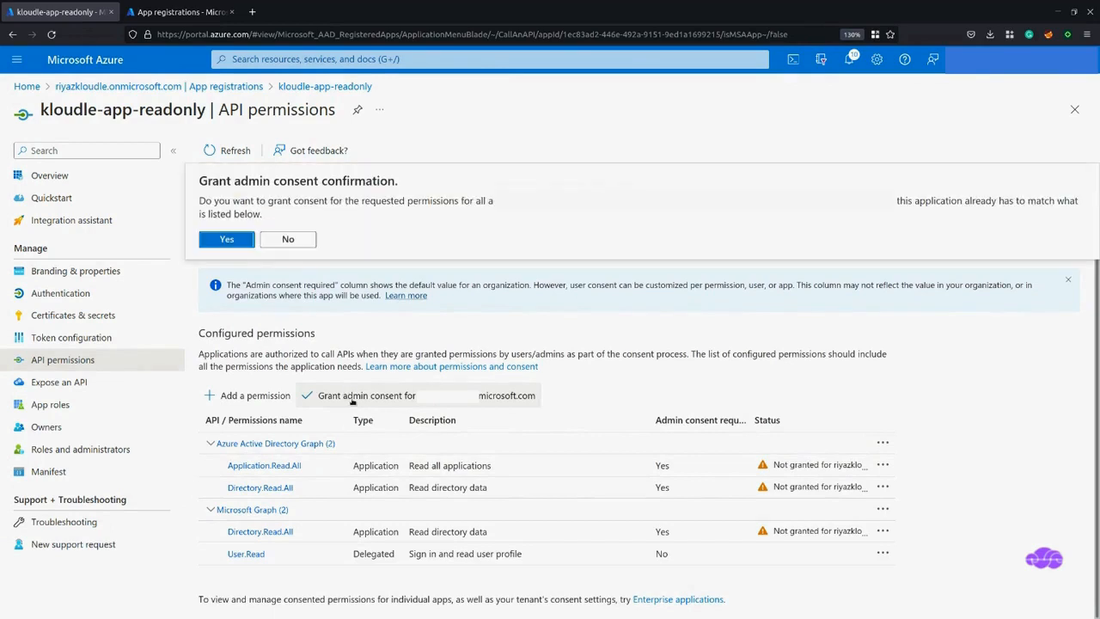
click(225, 240)
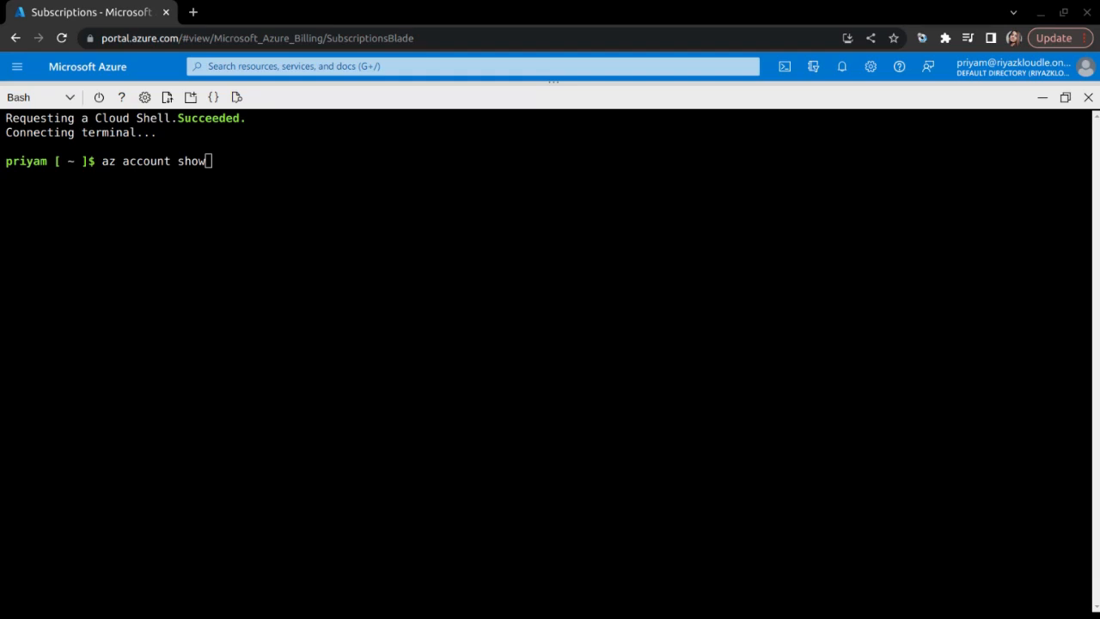
- In Azure Cloud Shell, run "az account show", and run the curl command that pipes the kloudle-azure-onboarding service principal creator script into sh
click(830, 522)
key(Return)
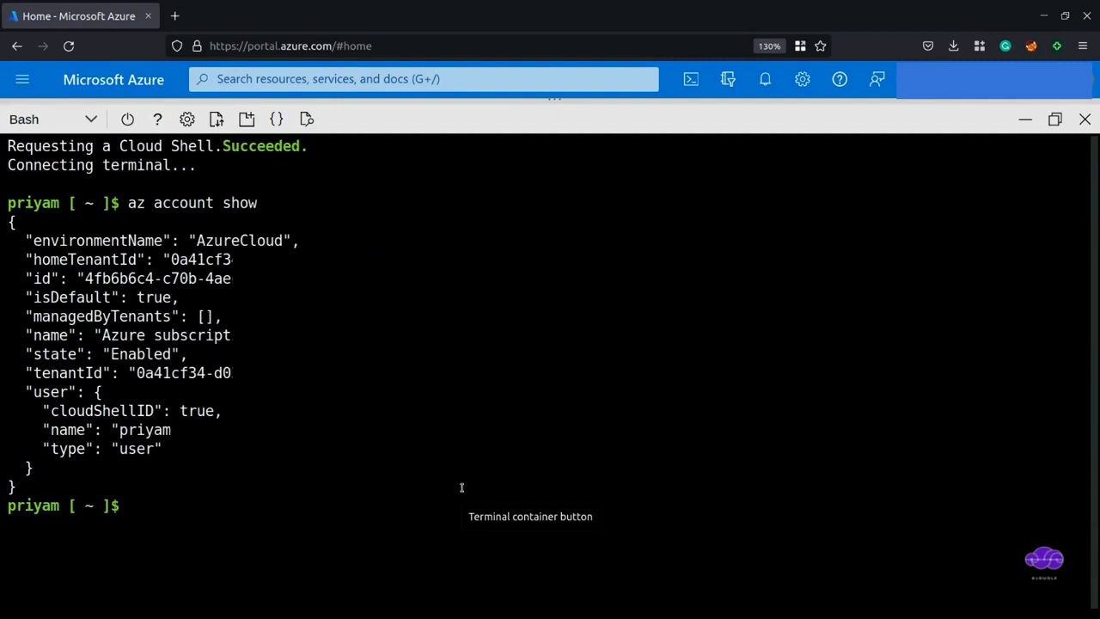
text(curl -sS https://raw.githubusercontent.com/Kloudle/kloudle-azure-onboarding/main/azure-service-principal-creator.sh | sh)
key(Return)
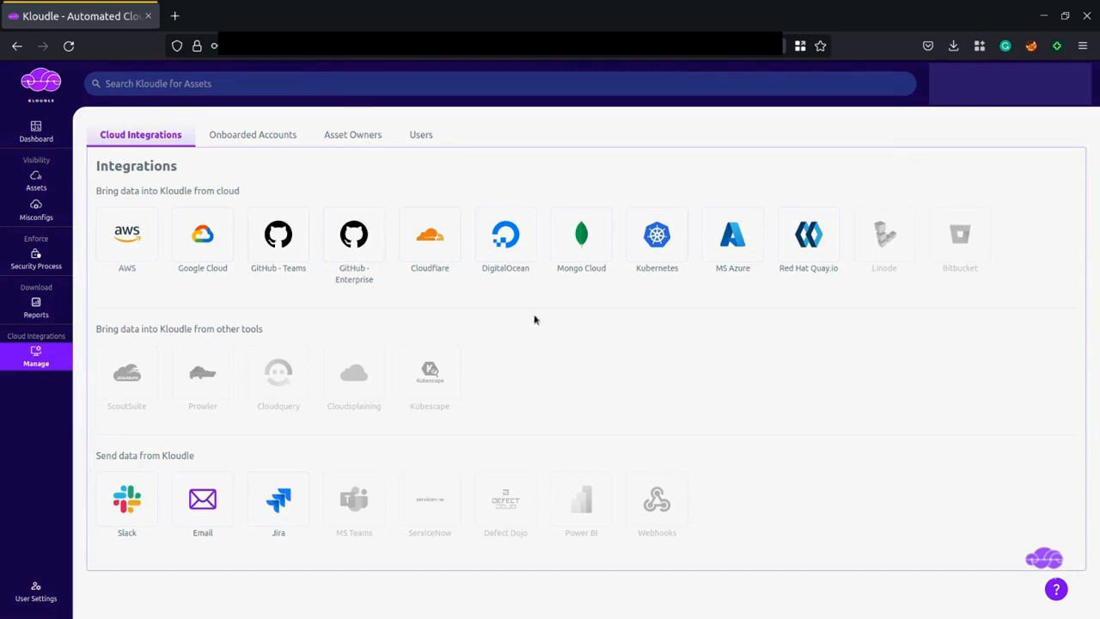
- Switch to Kloudle, open the MS Azure cloud integration and name the new account kloudle-demo
click(733, 239)
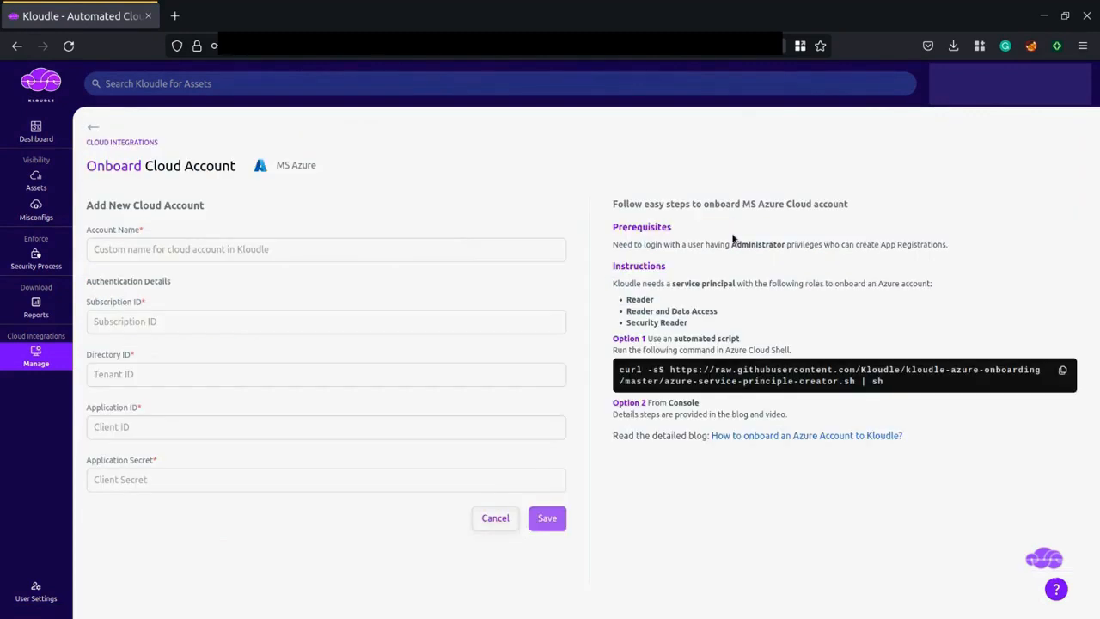
click(183, 250)
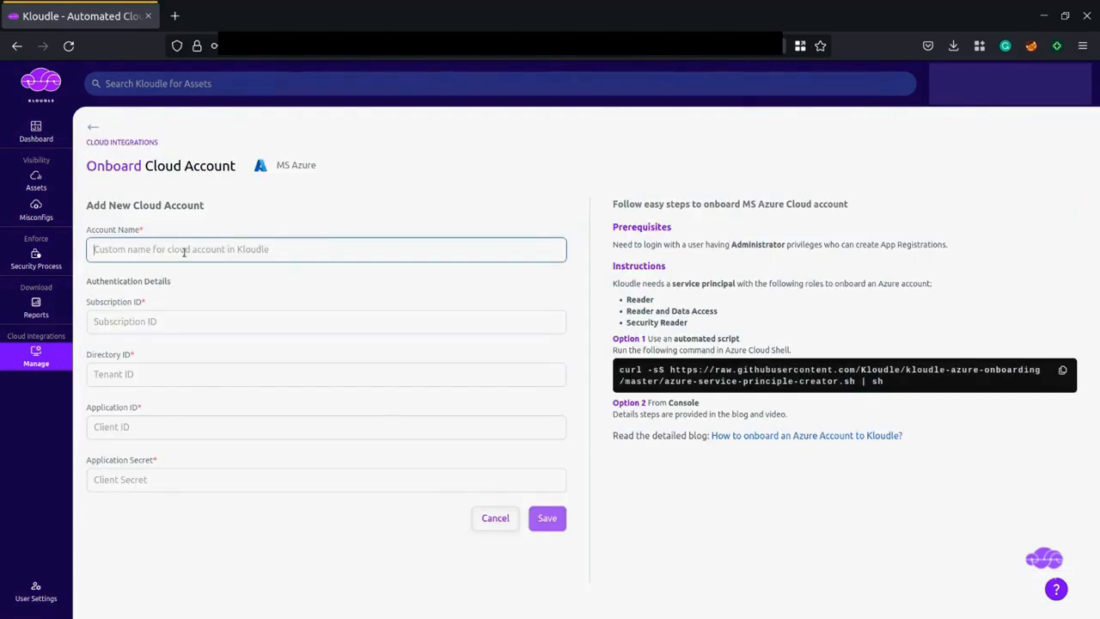
text(klo)
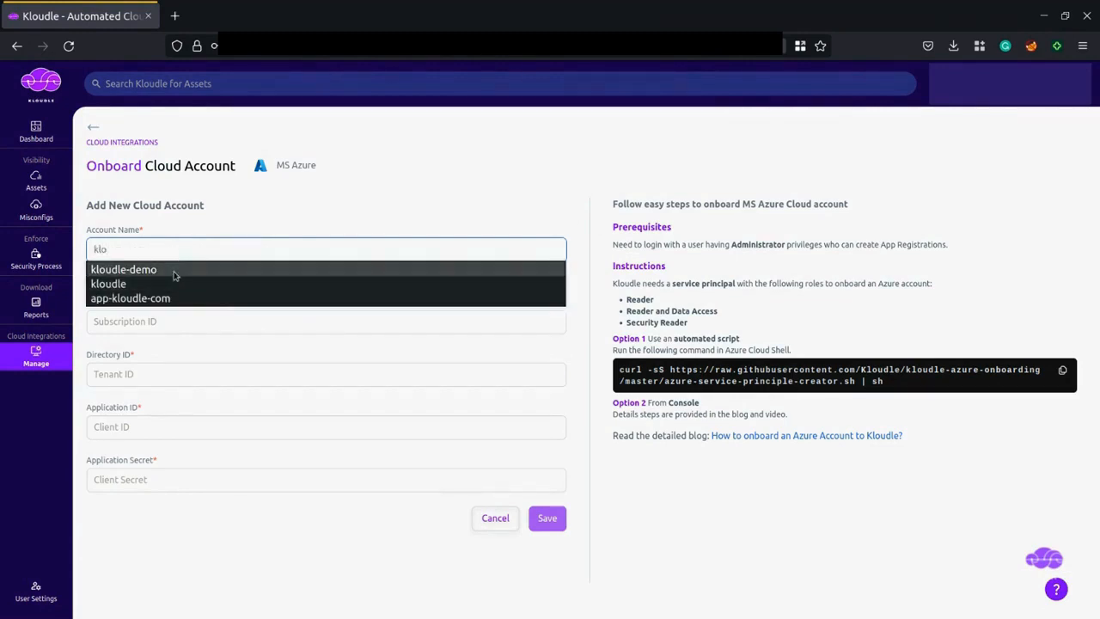
click(177, 272)
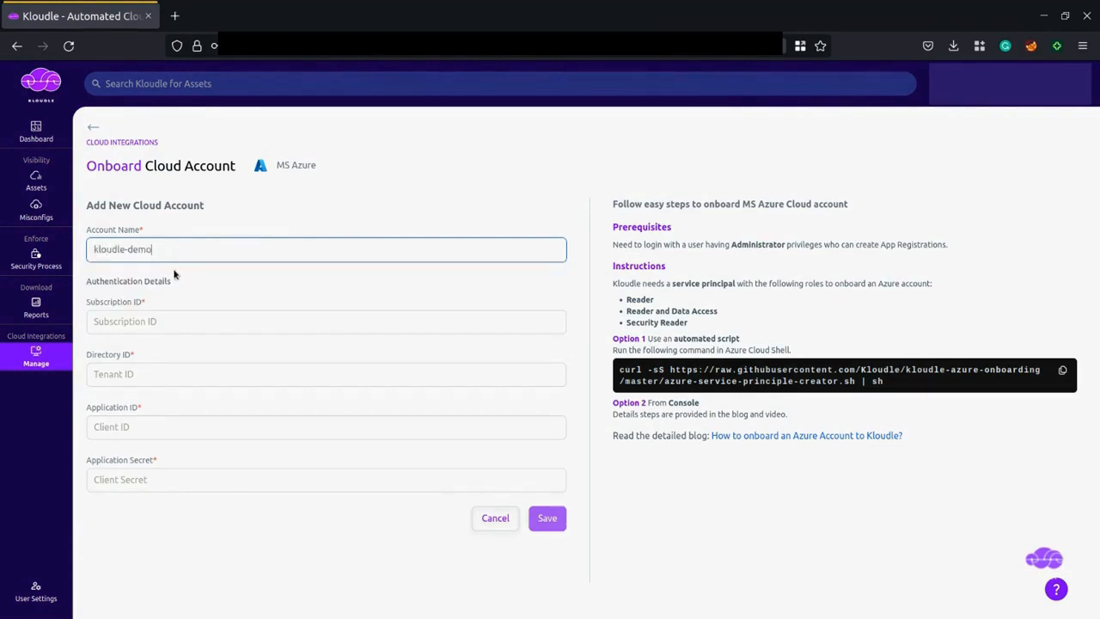
- Fill in the subscription ID, directory (tenant) ID and application (client) ID for the new Azure account
click(158, 319)
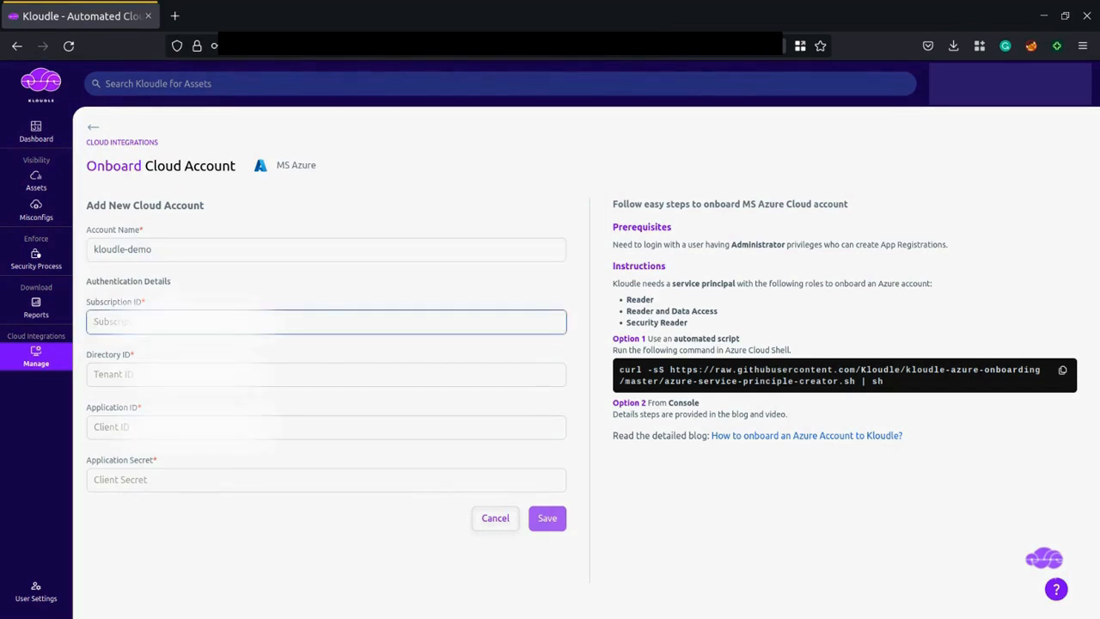
key(ctrl+v)
click(136, 375)
key(ctrl+v)
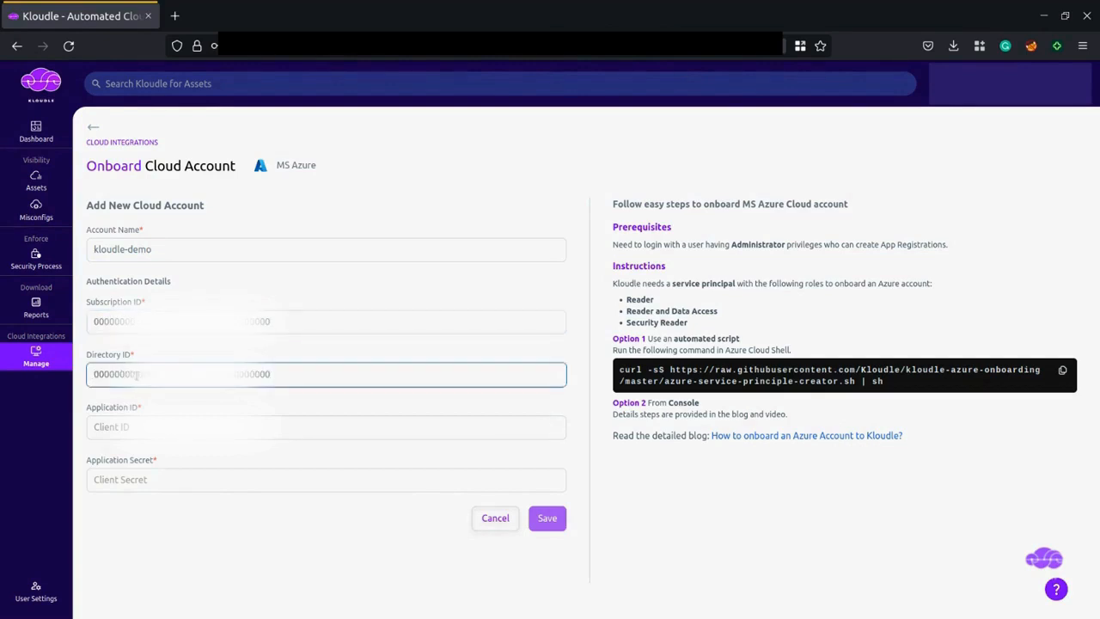
click(149, 423)
key(ctrl+v)
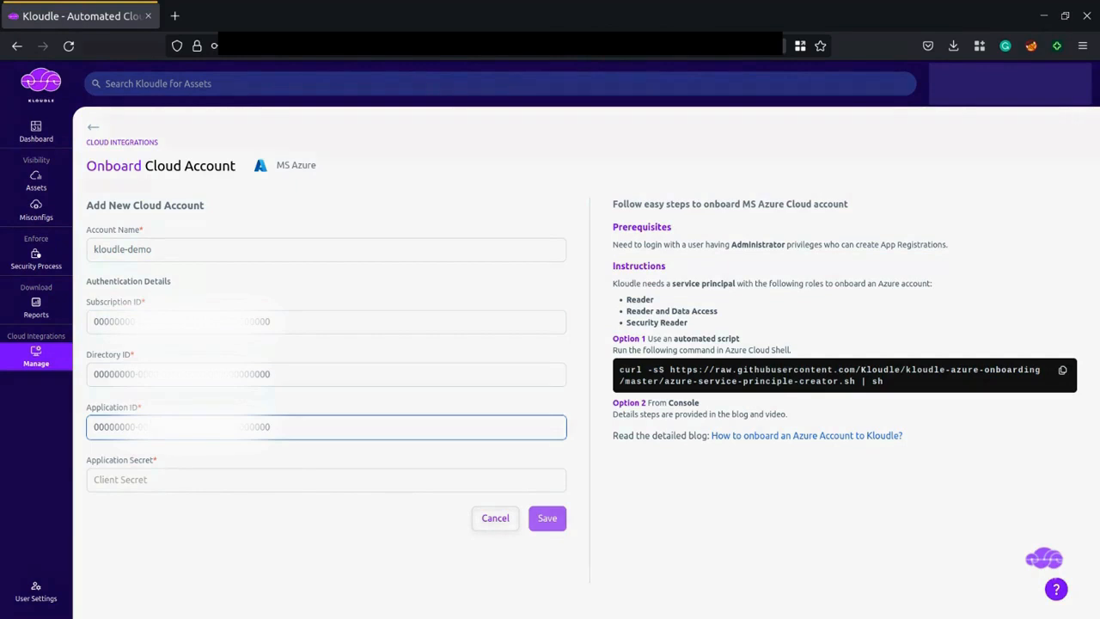